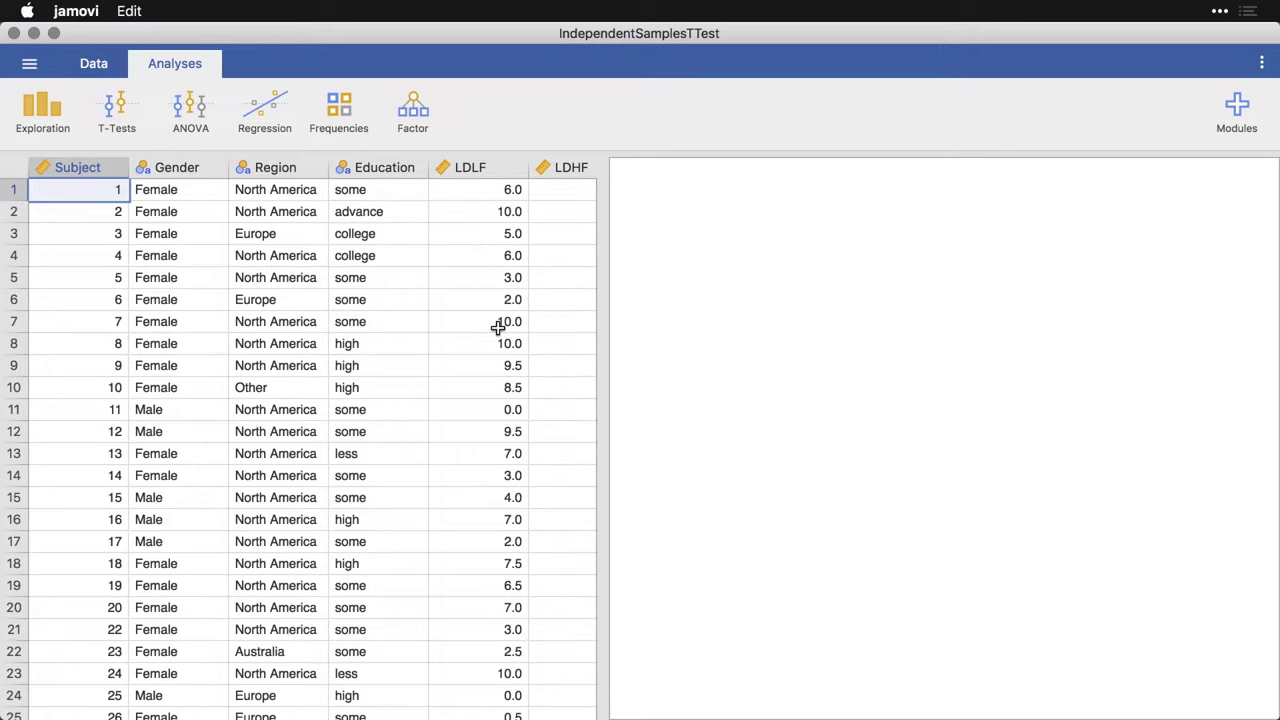
# Scroll across the data sheet to review the variable columns.
pyautogui.hscroll(5, 497, 325)
pyautogui.hscroll(4, 497, 325)
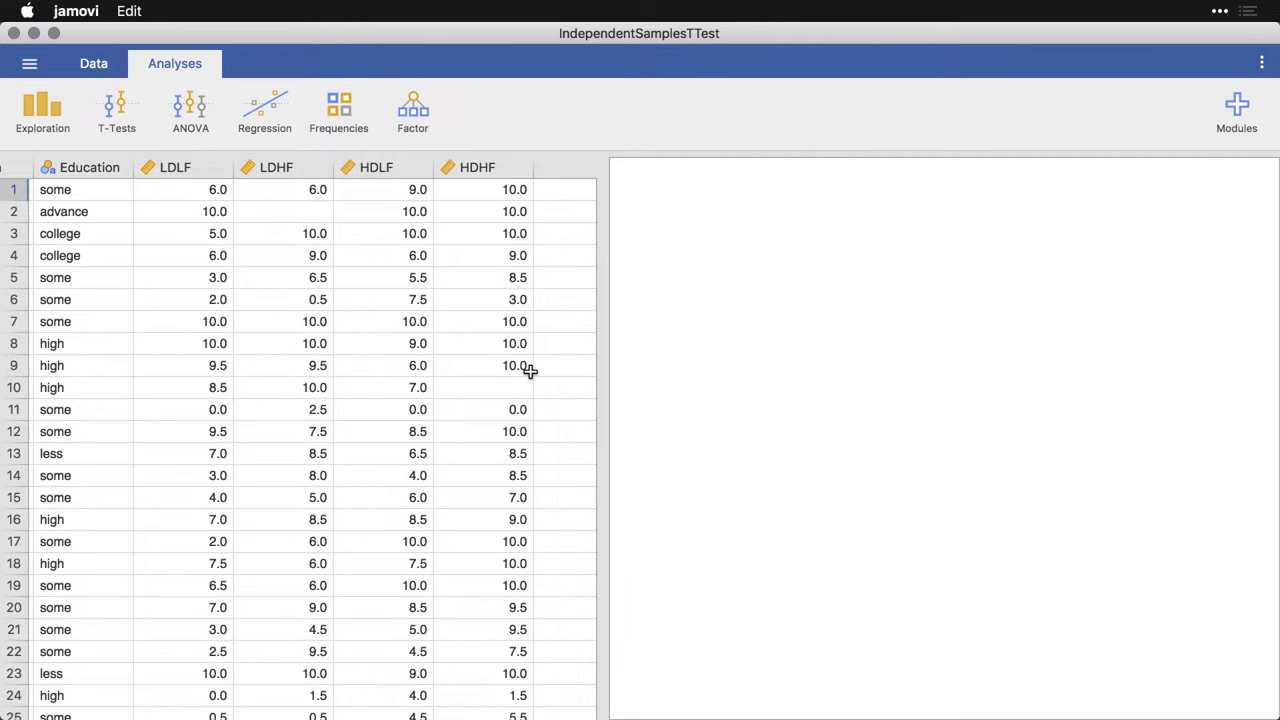
pyautogui.hscroll(-10, 530, 371)
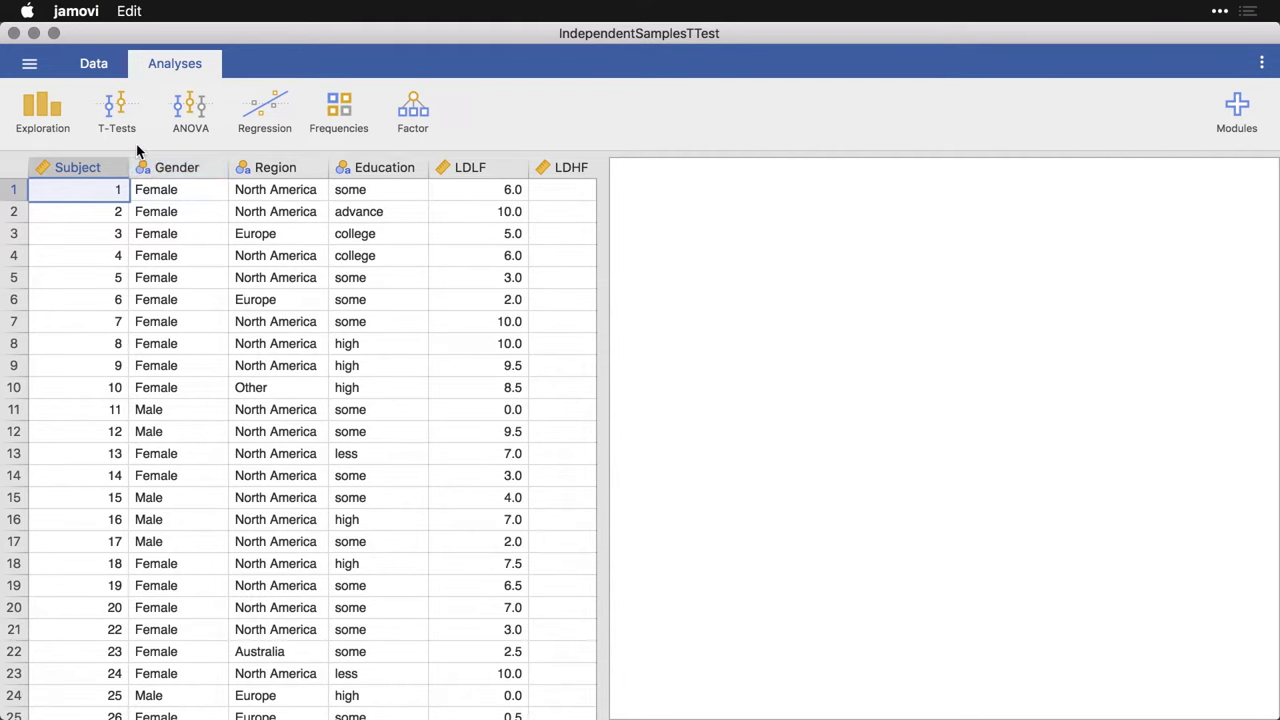
# Create a Descriptives analysis of LDLF, LDHF, HDLF and HDHF with Gender as the Split by variable.
pyautogui.click(38, 112)
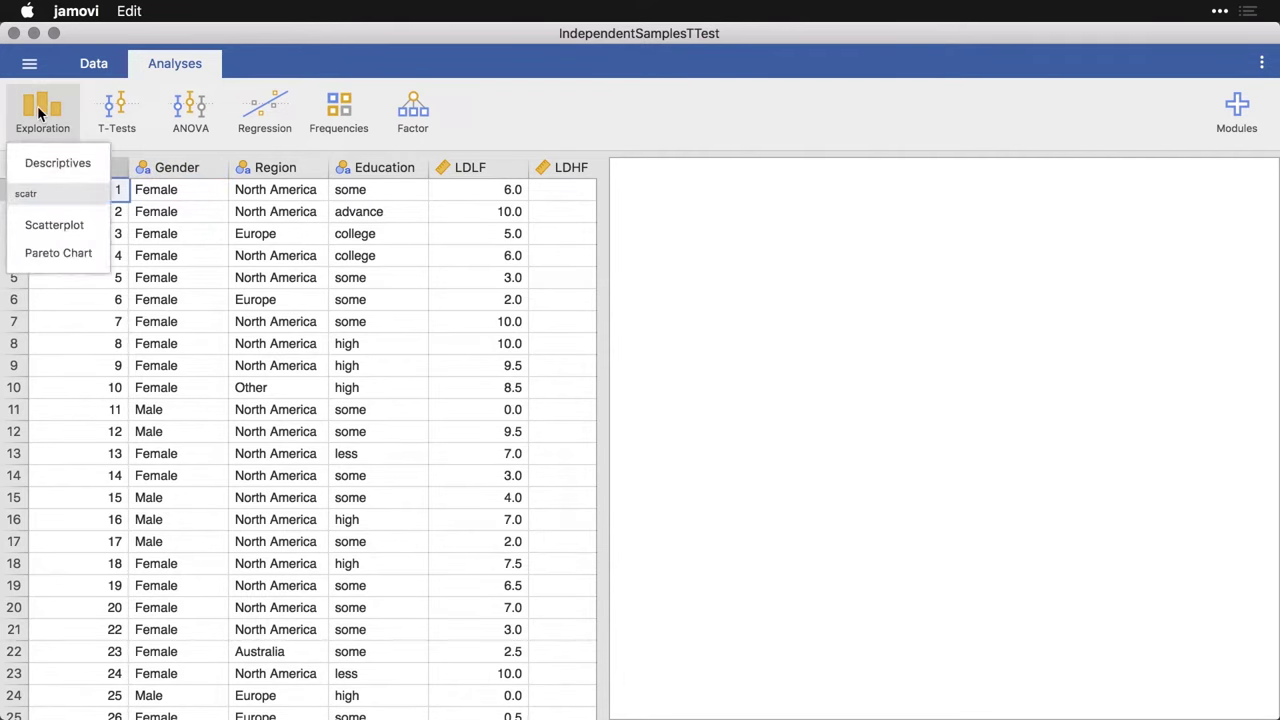
pyautogui.click(50, 166)
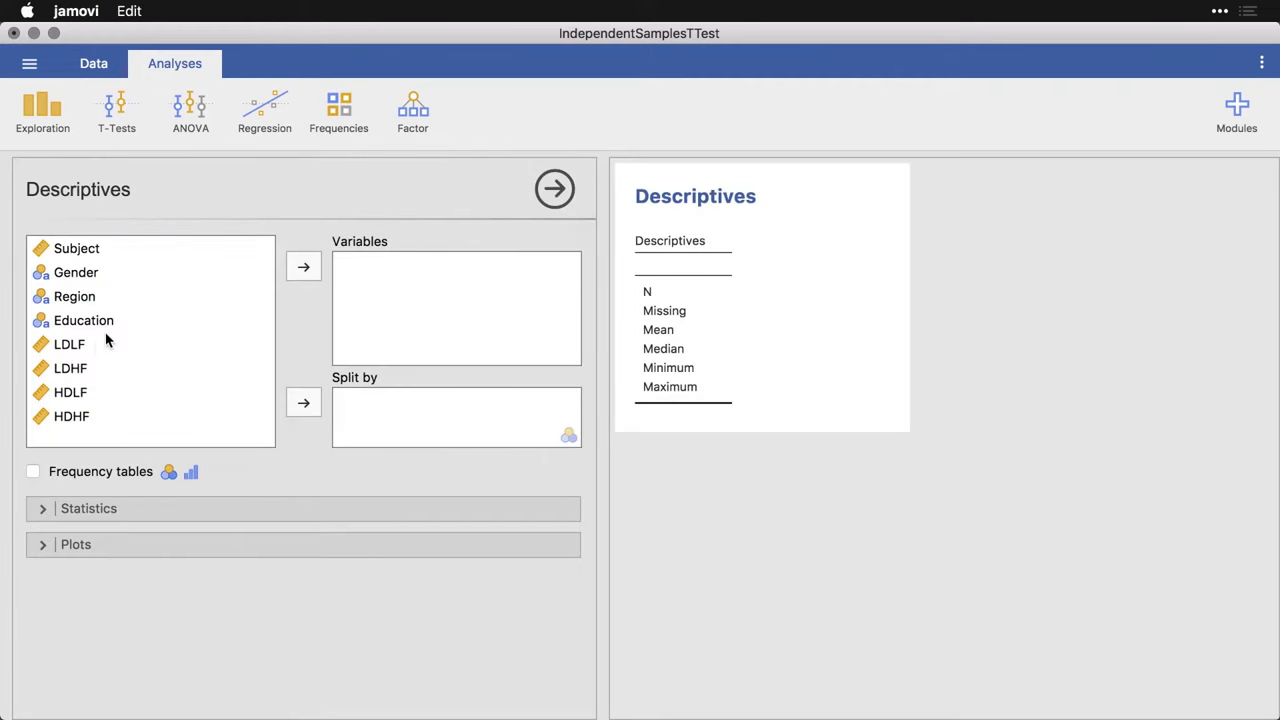
pyautogui.click(89, 345)
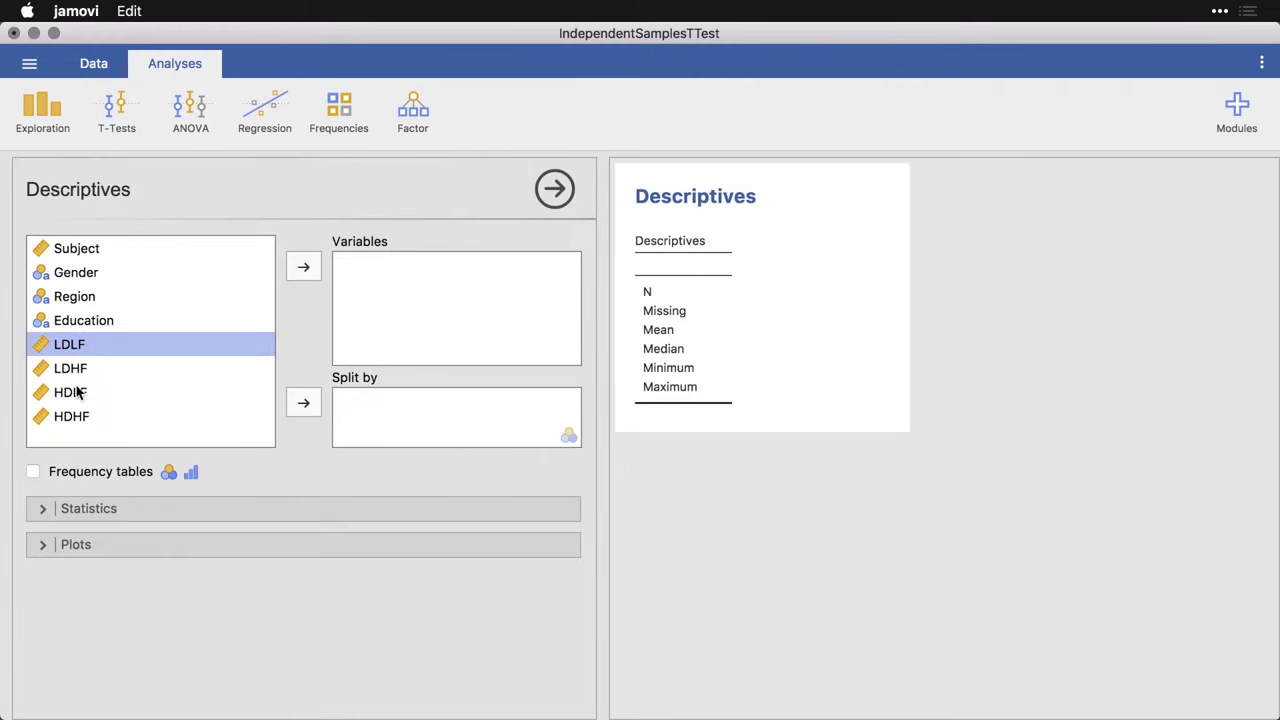
pyautogui.keyDown('shift'); pyautogui.click(75, 418); pyautogui.keyUp('shift')
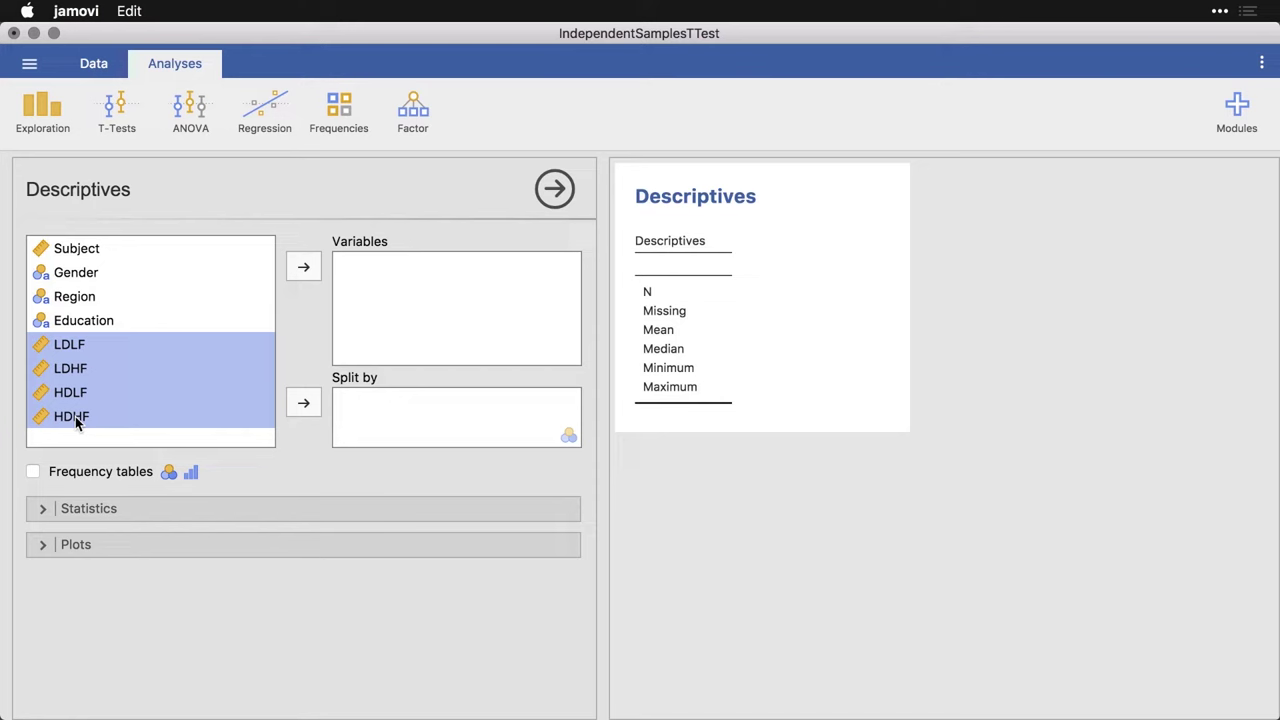
pyautogui.click(304, 268)
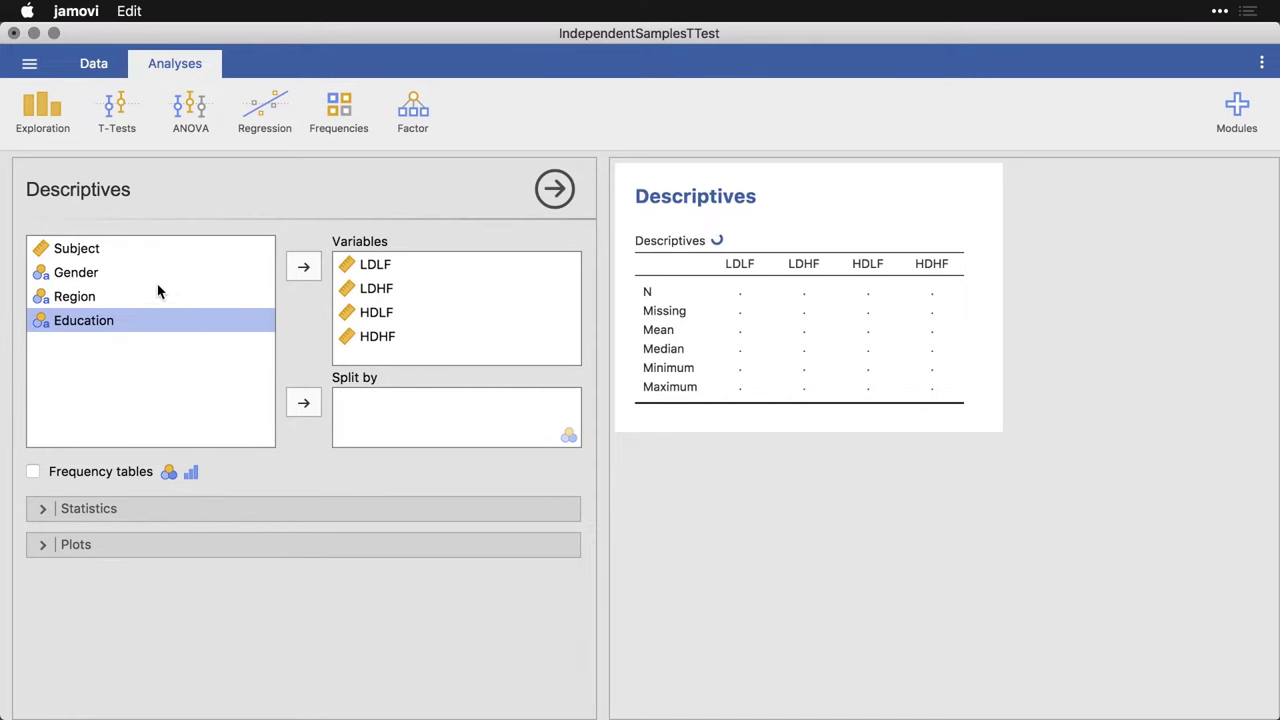
pyautogui.click(86, 273)
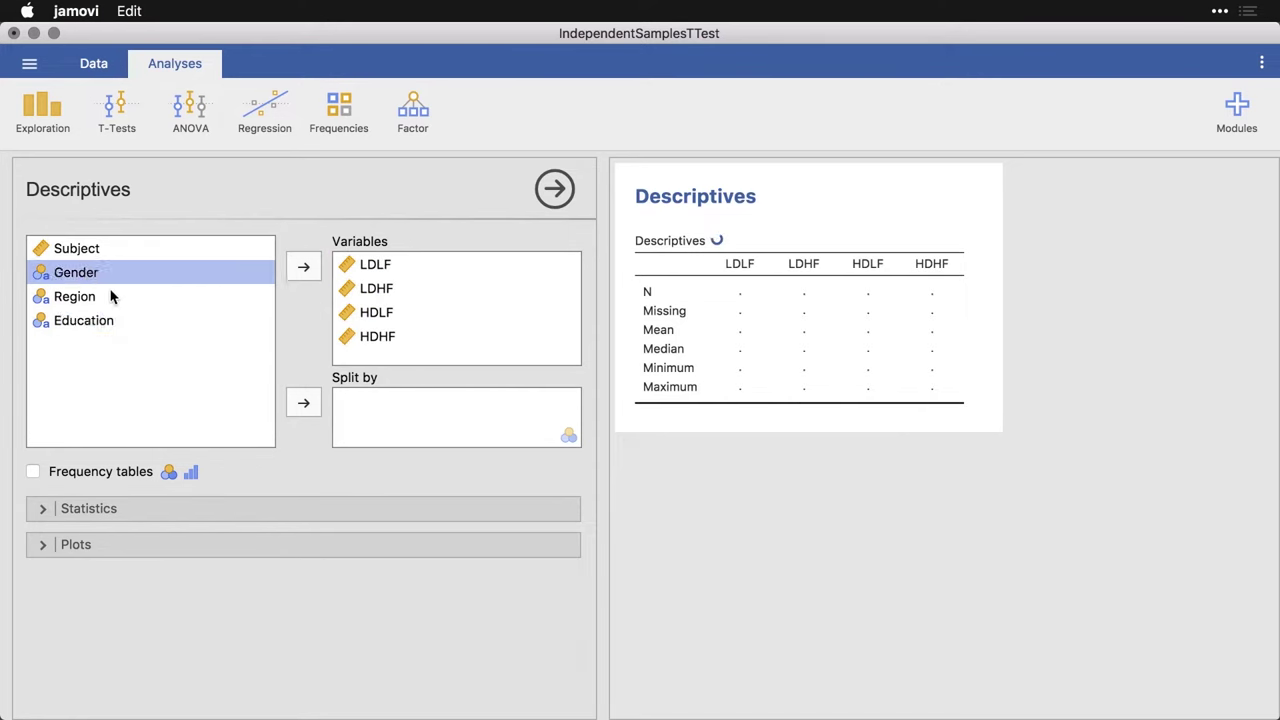
pyautogui.click(304, 403)
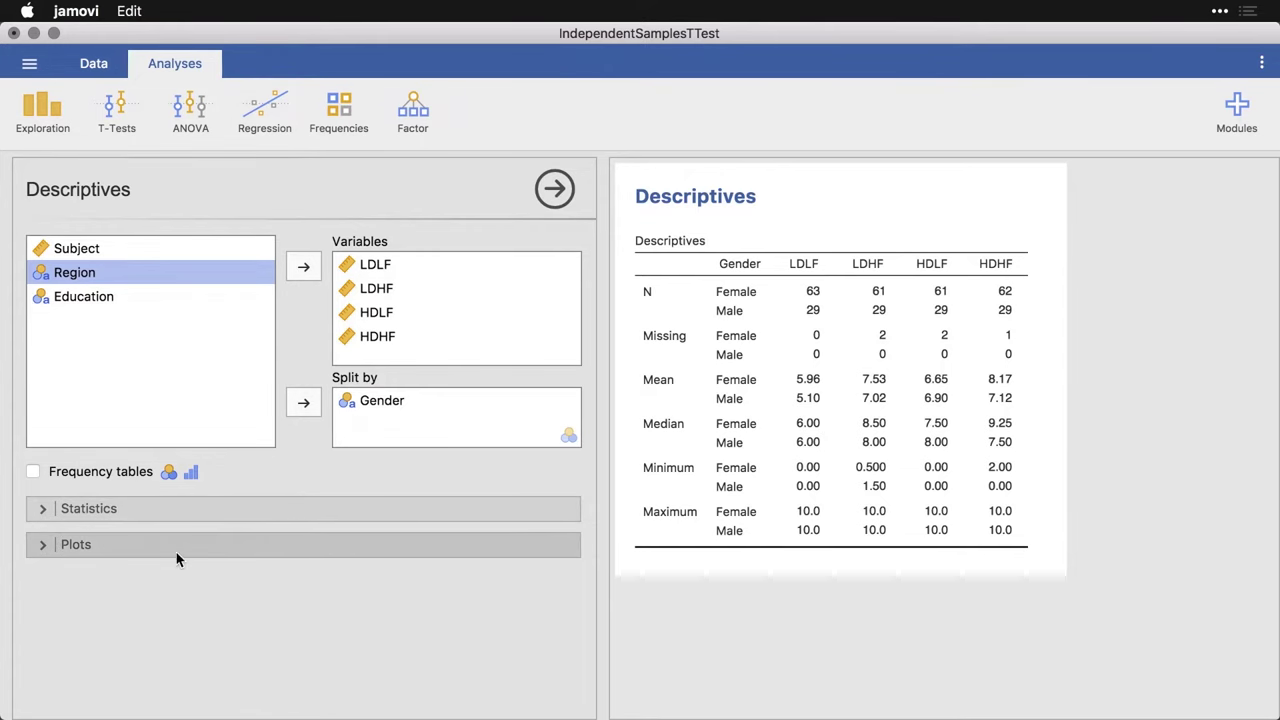
# Turn on Density and Box plot in the Descriptives plot options.
pyautogui.click(43, 545)
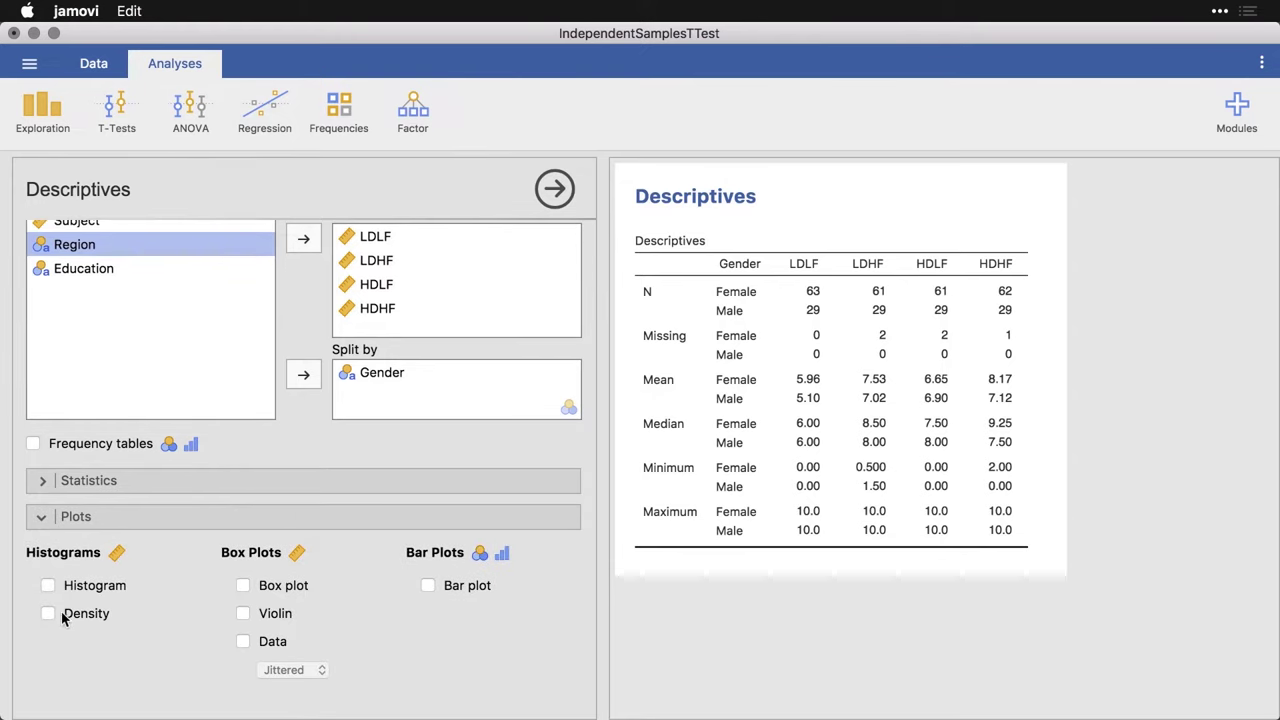
pyautogui.click(48, 613)
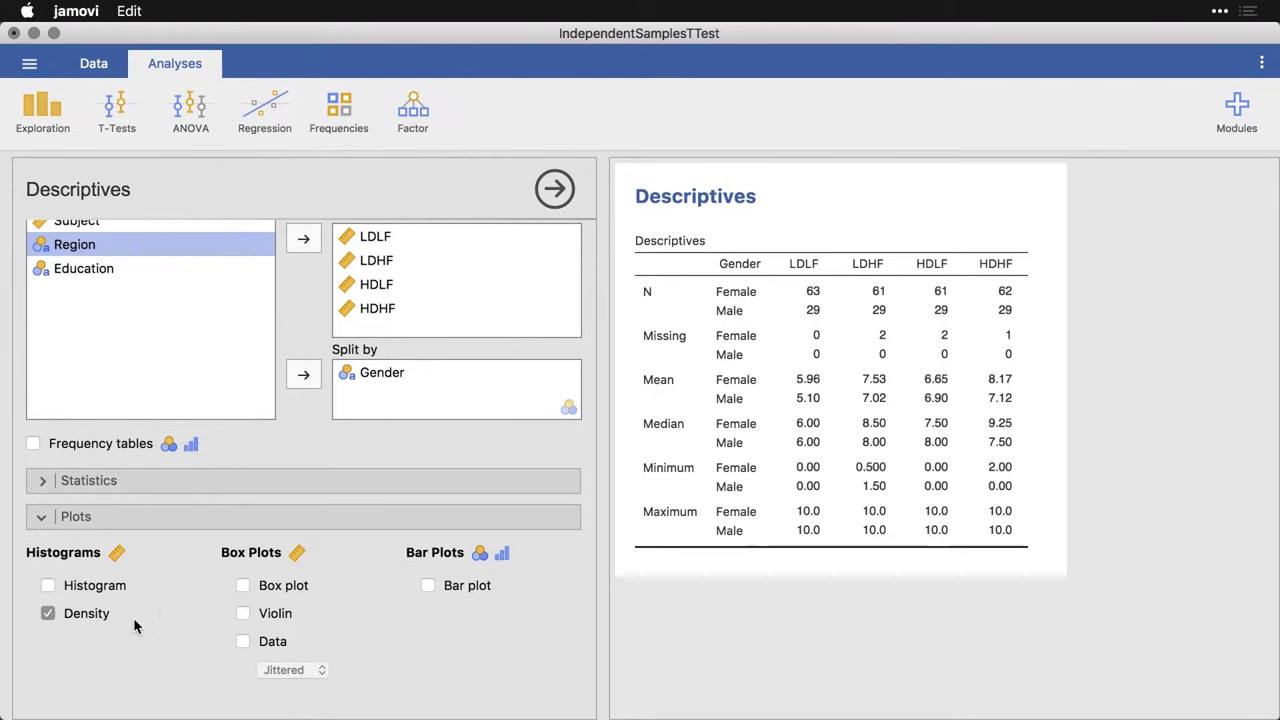
pyautogui.click(242, 588)
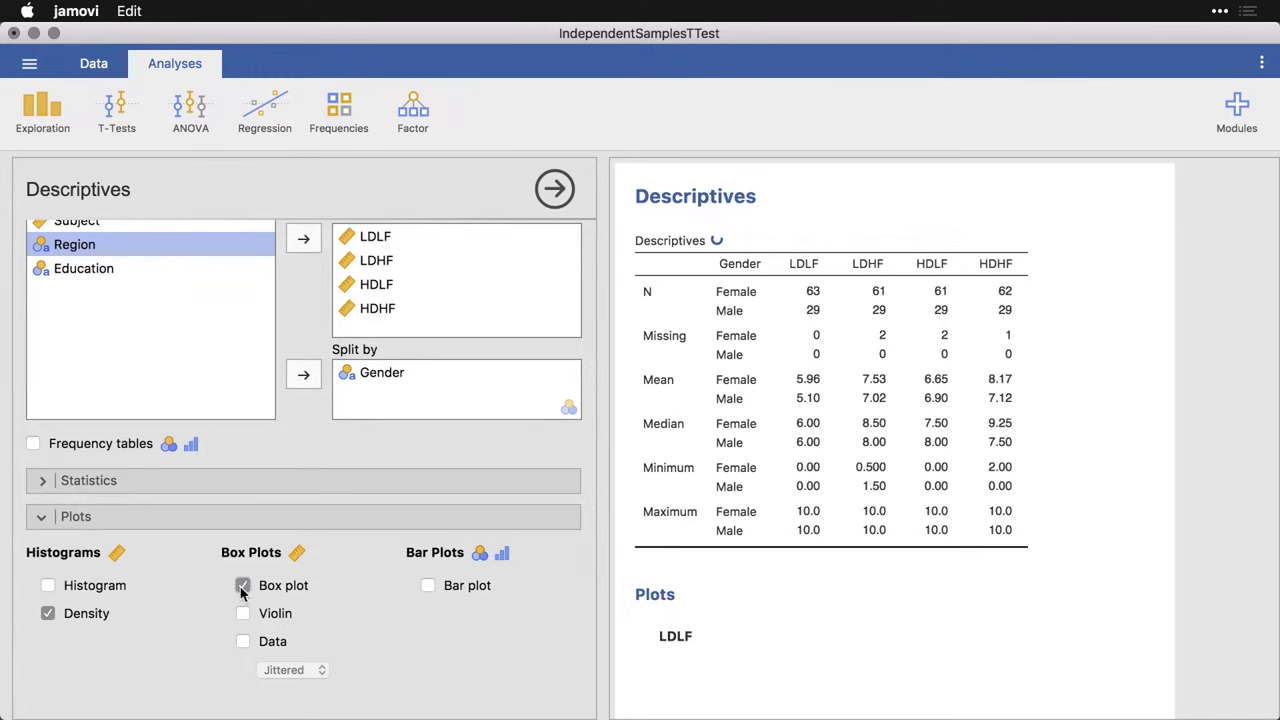
# Scroll through the results to review the Female vs Male density and box plots for each score.
pyautogui.scroll(-10, 1157, 600)
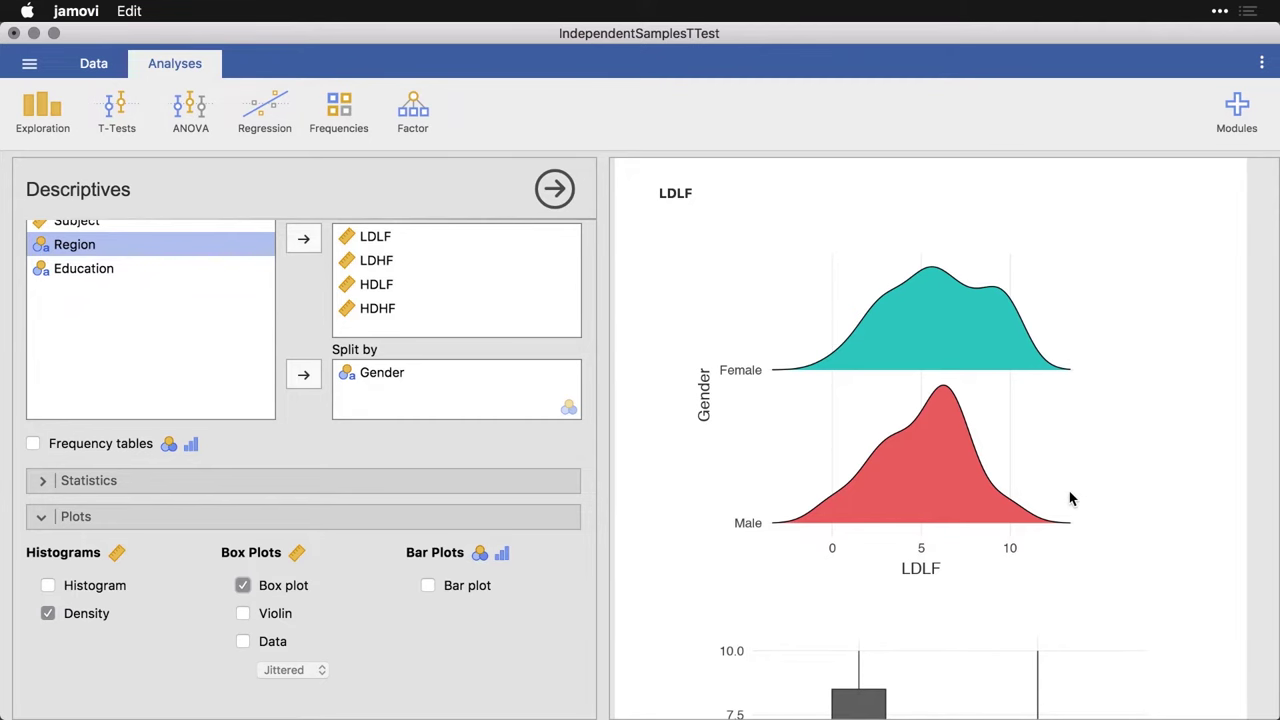
pyautogui.scroll(-8, 1070, 498)
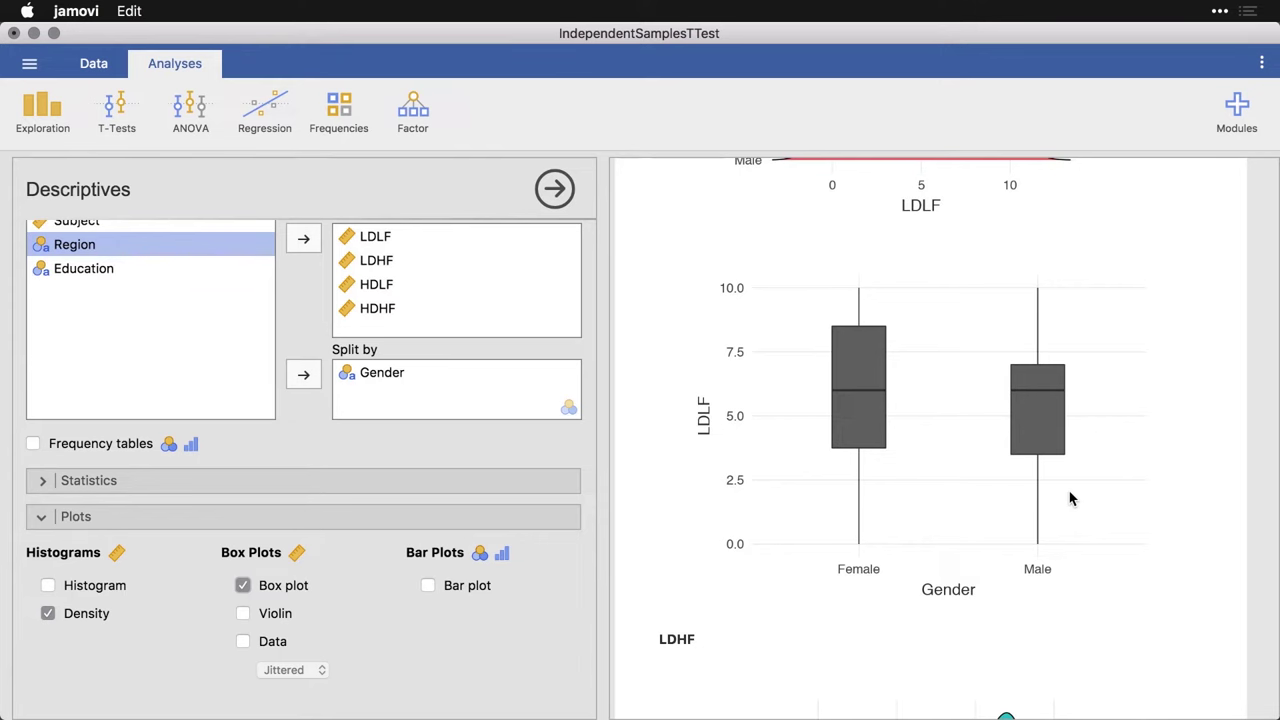
pyautogui.scroll(-8, 1070, 498)
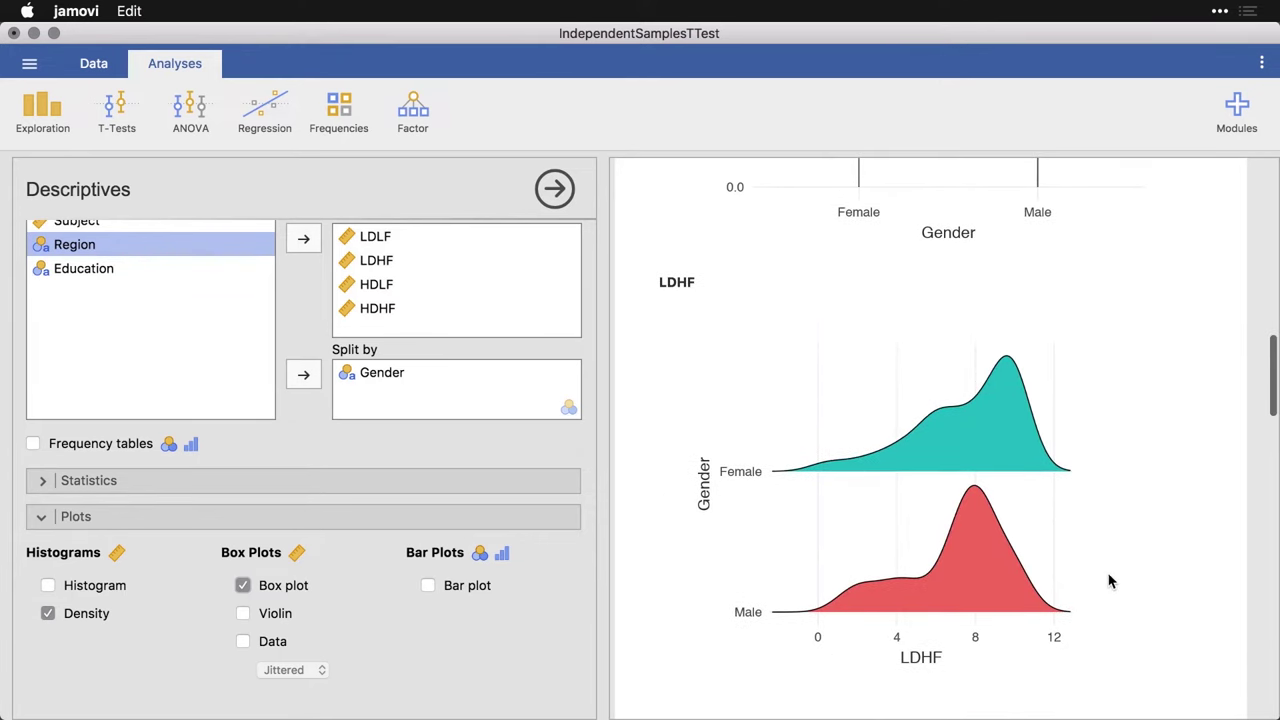
pyautogui.scroll(-3, 1109, 586)
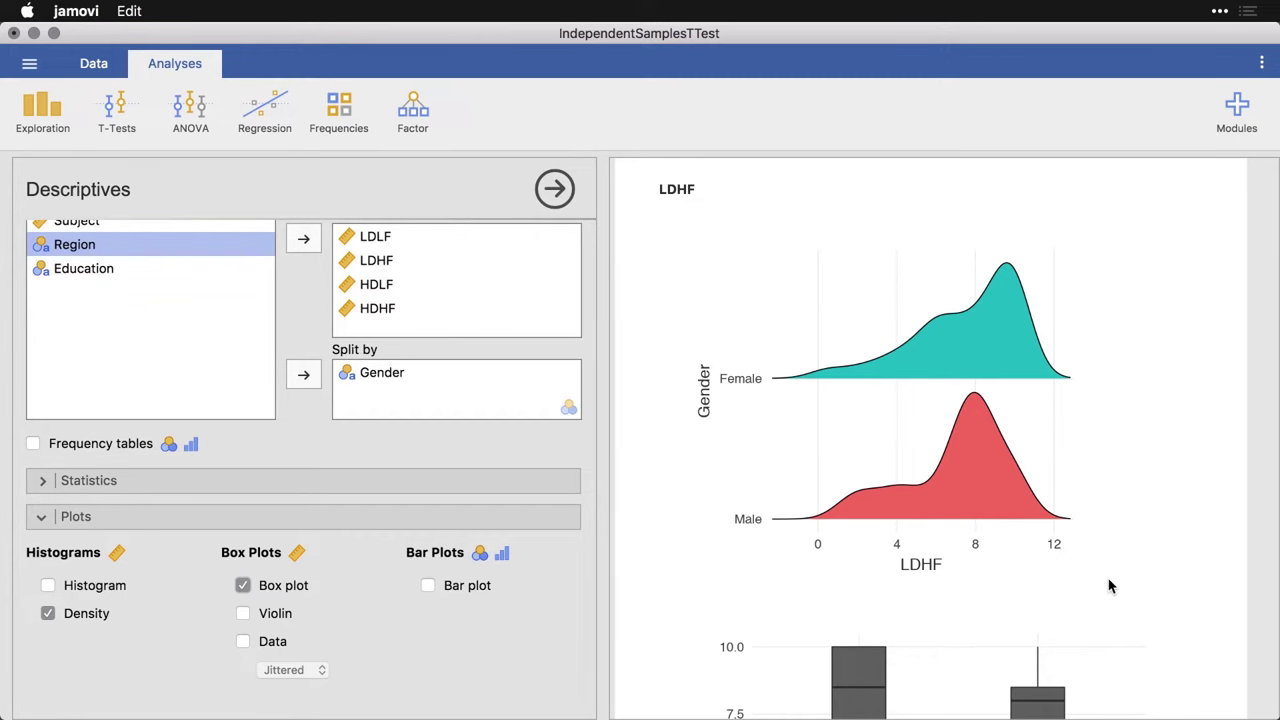
pyautogui.scroll(-8, 1109, 586)
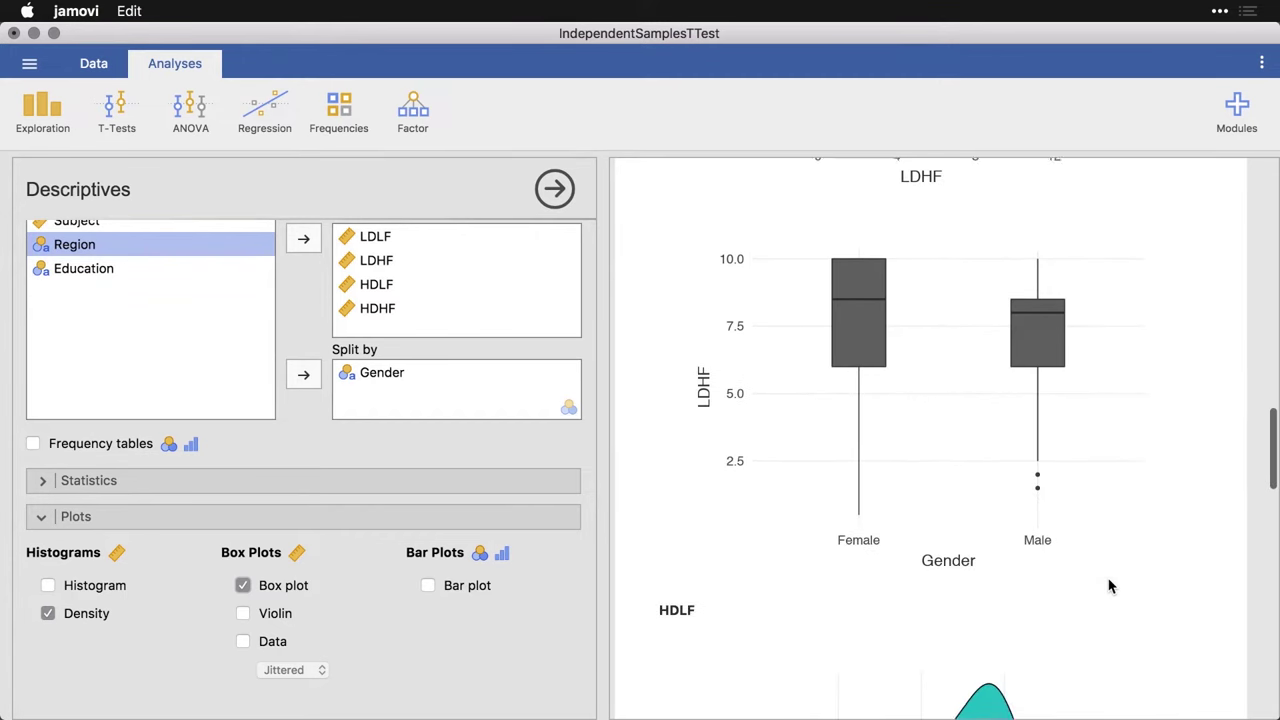
pyautogui.scroll(-10, 1109, 586)
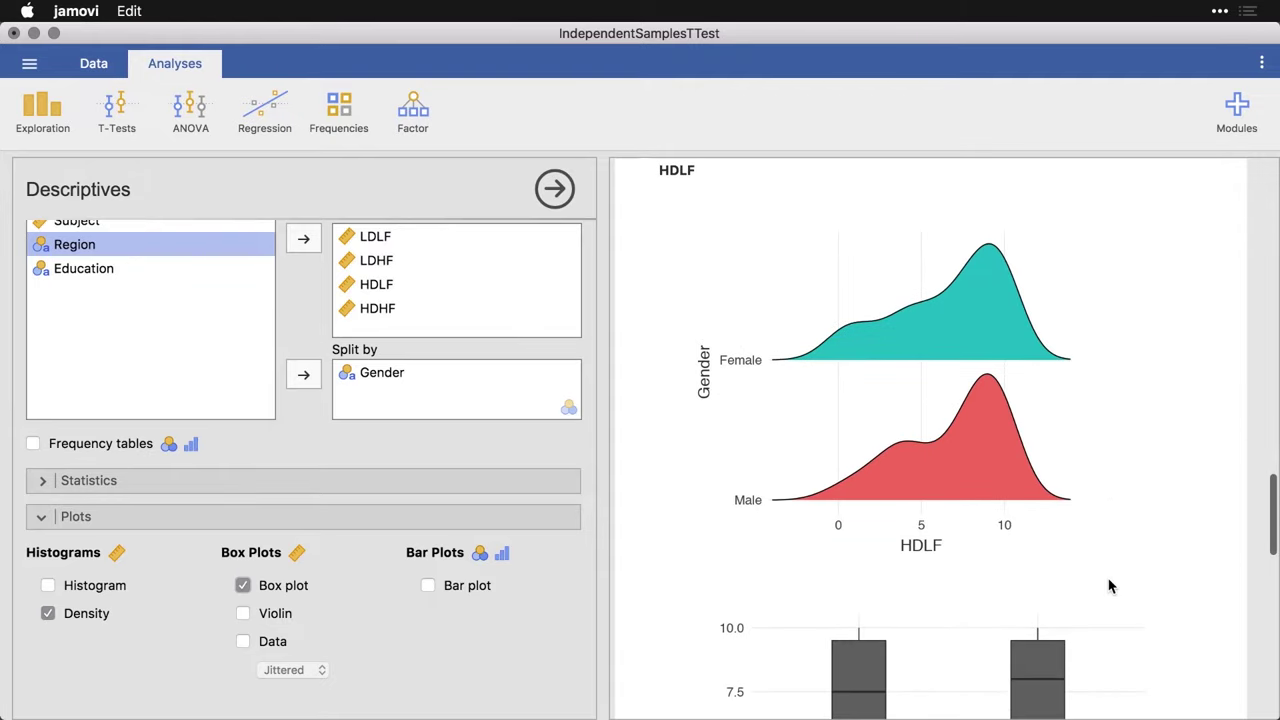
pyautogui.scroll(-10, 1109, 586)
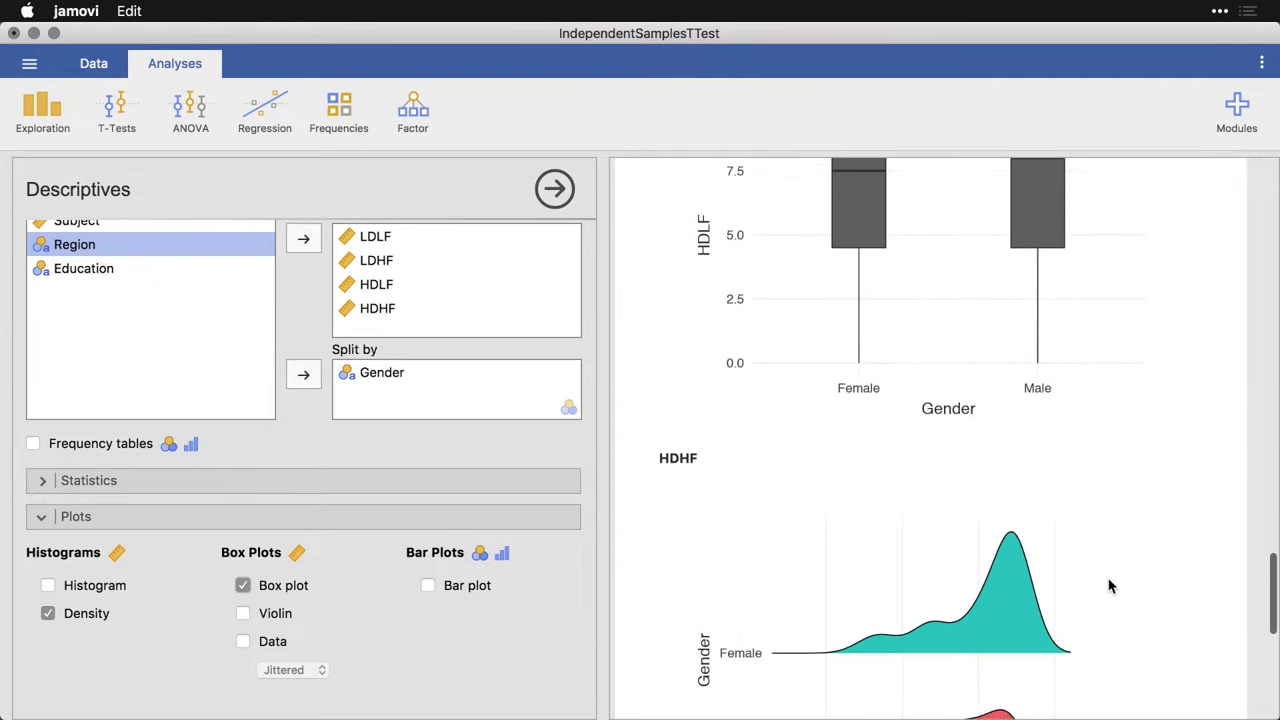
pyautogui.scroll(-10, 1109, 586)
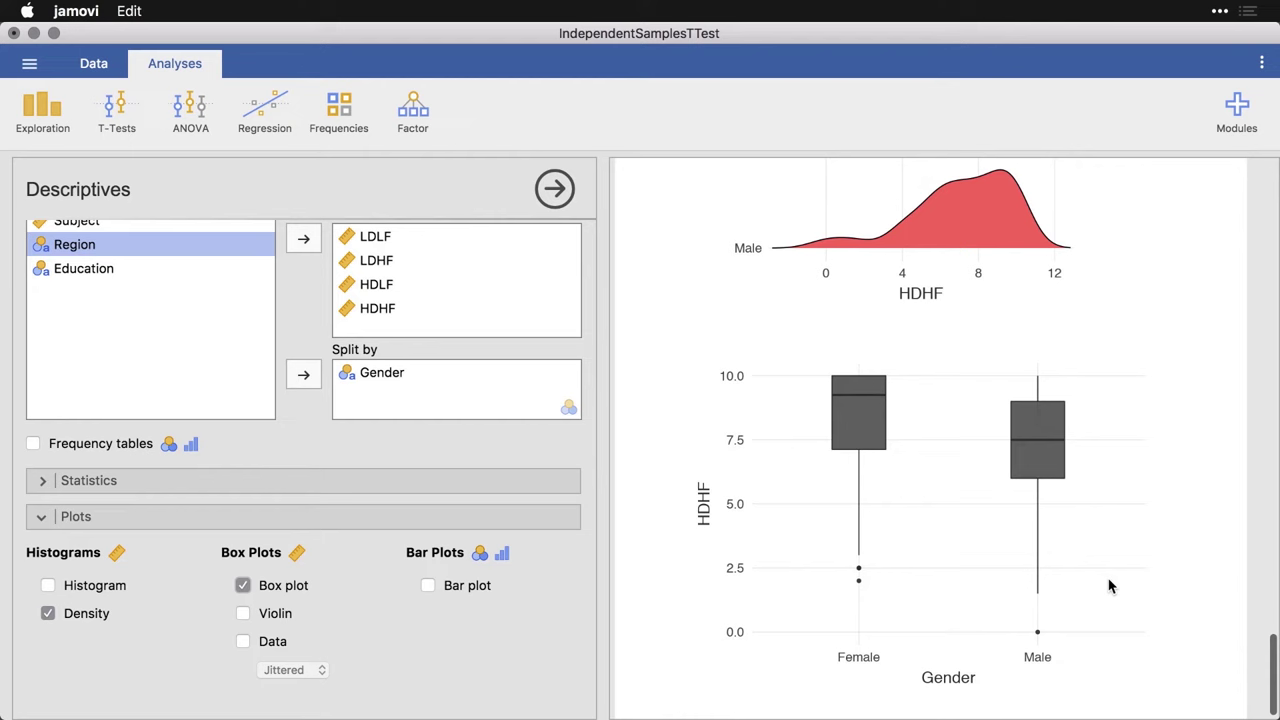
pyautogui.scroll(-1, 1109, 586)
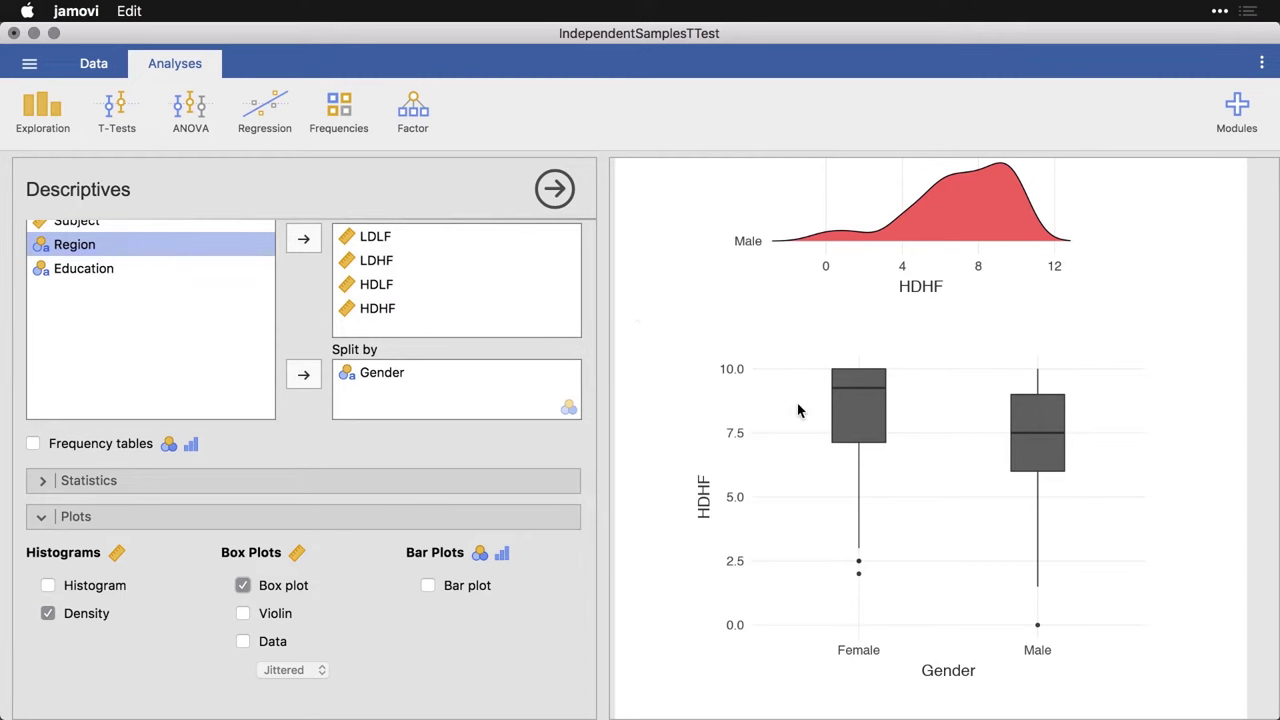
# Start an Independent Samples T-Test with LDLF, LDHF, HDLF and HDHF as dependent variables.
pyautogui.click(119, 110)
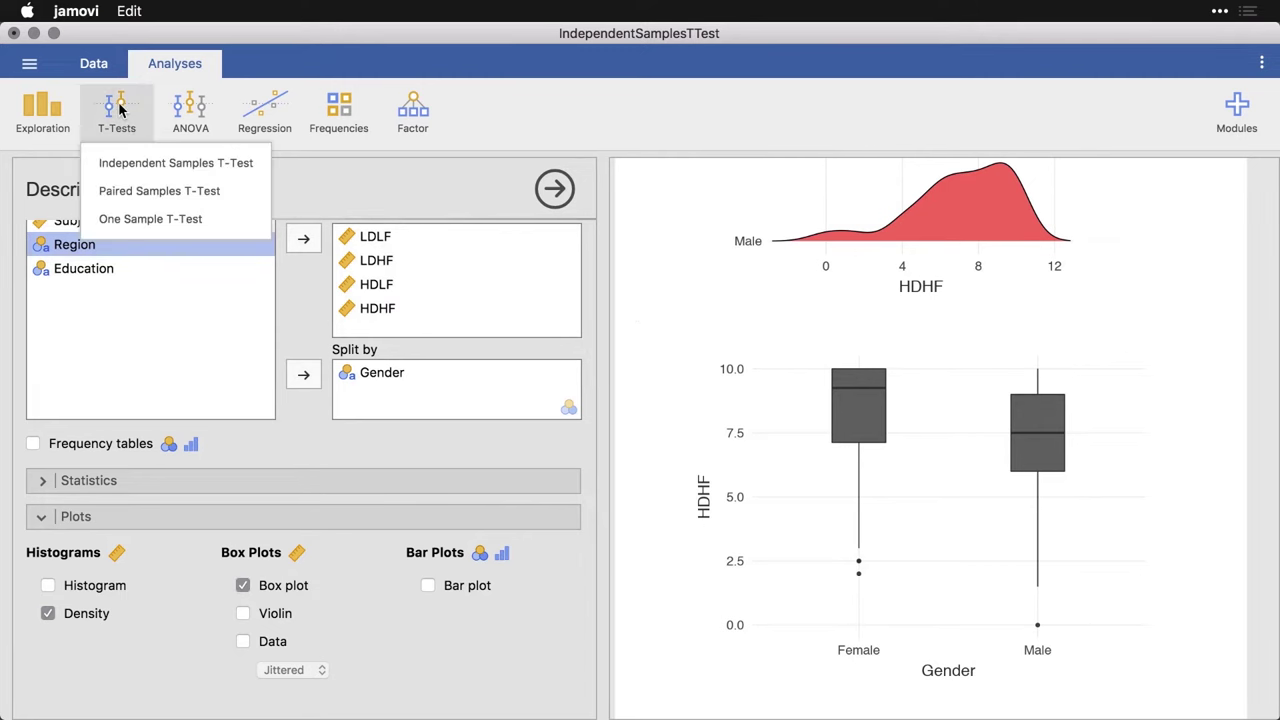
pyautogui.click(153, 164)
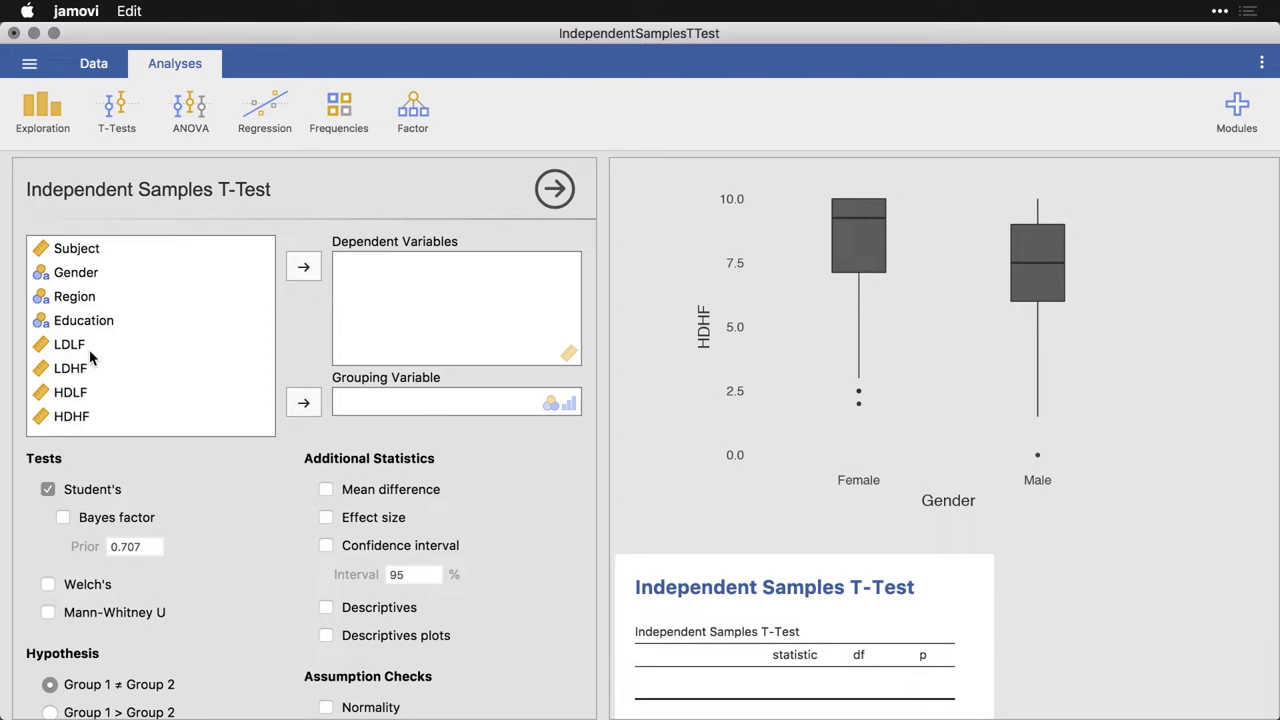
pyautogui.click(90, 351)
pyautogui.keyDown('shift'); pyautogui.click(81, 421); pyautogui.keyUp('shift')
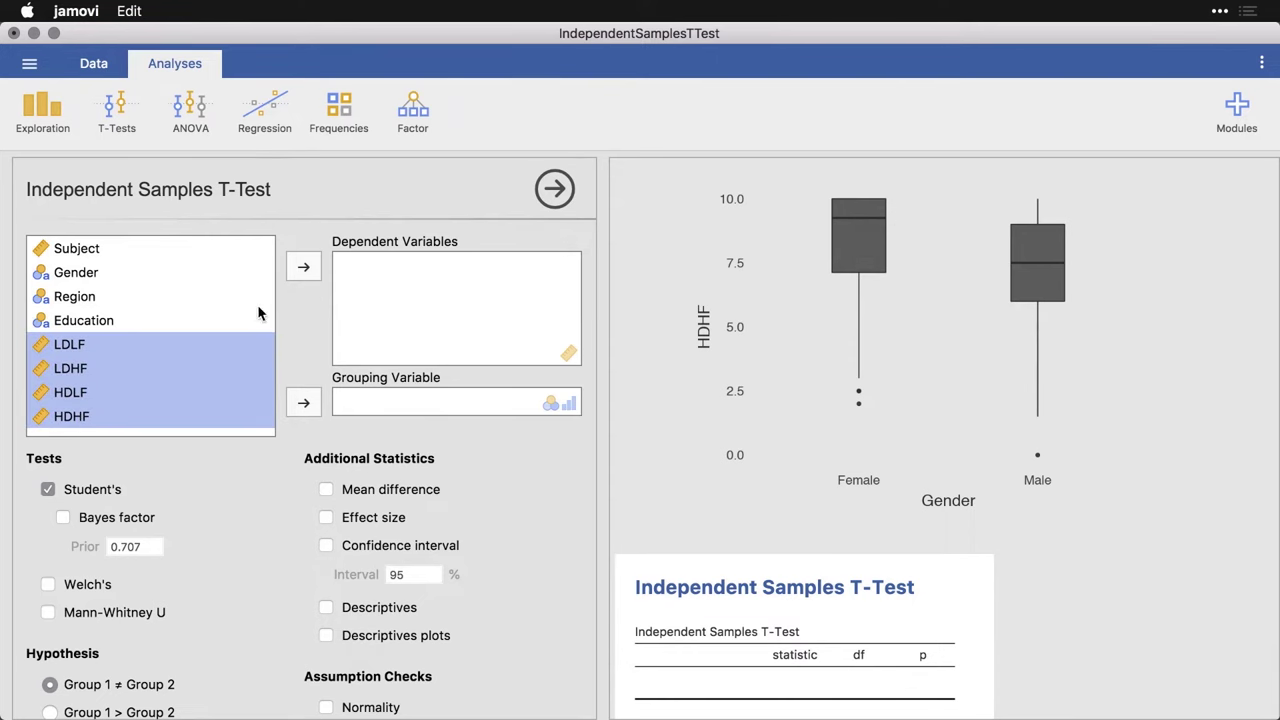
pyautogui.click(304, 267)
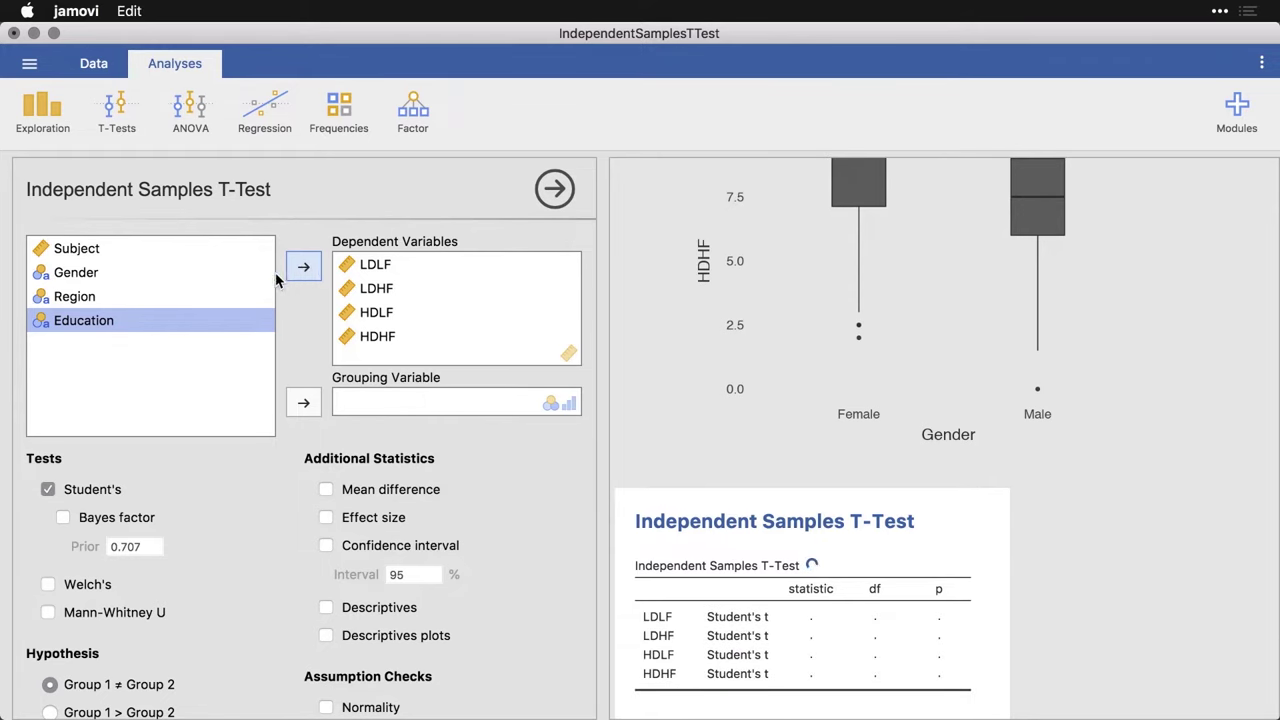
# Set Gender as the grouping variable and review the Student's t results (p 0.060–0.726).
pyautogui.click(78, 275)
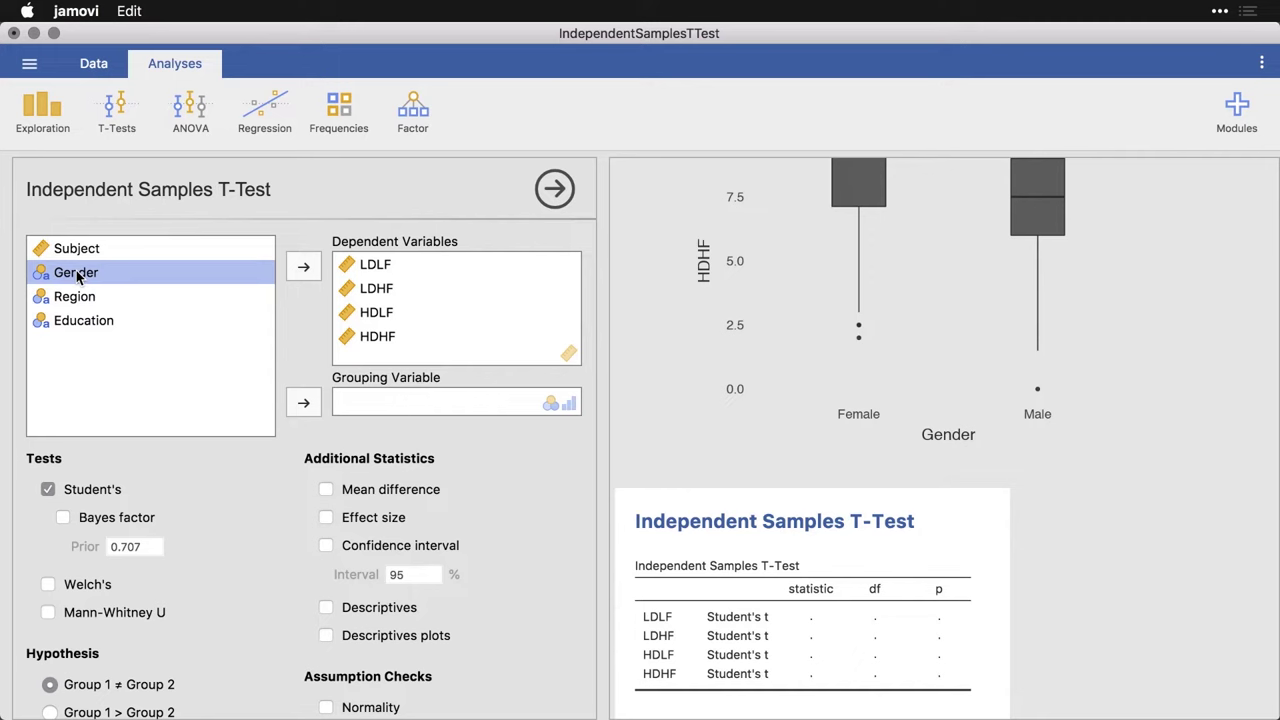
pyautogui.click(304, 403)
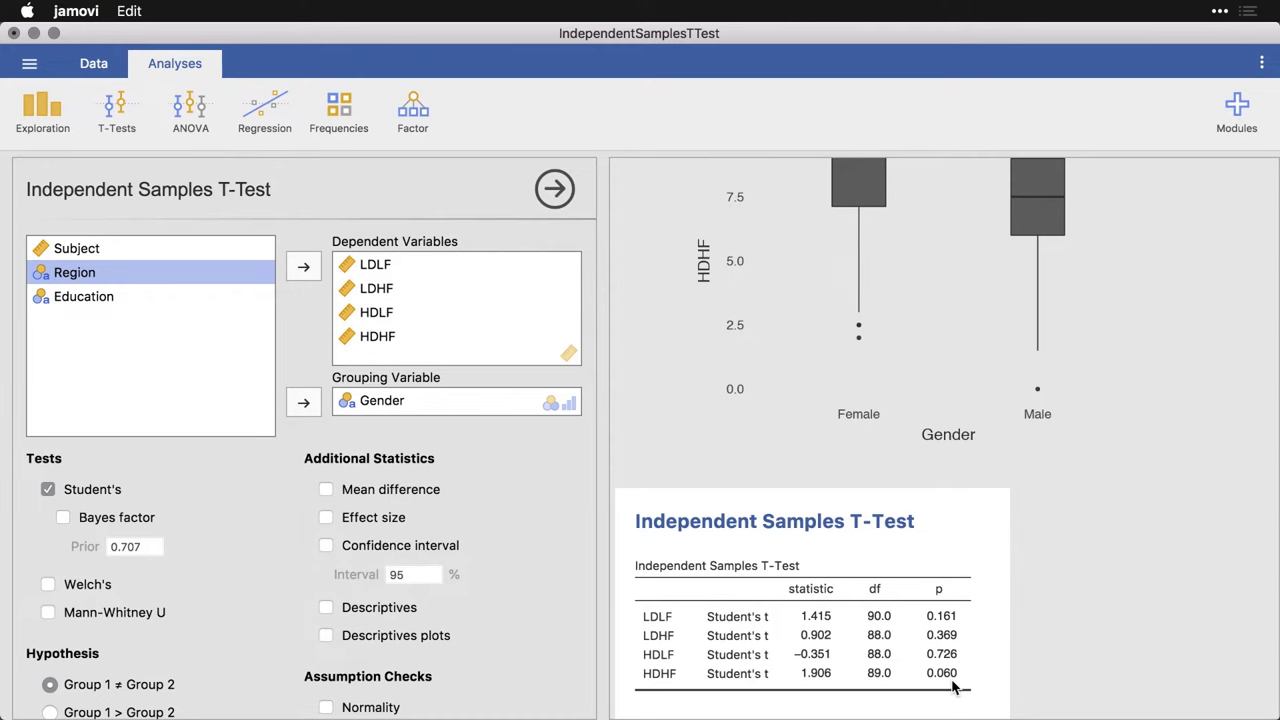
pyautogui.scroll(5, 1122, 430)
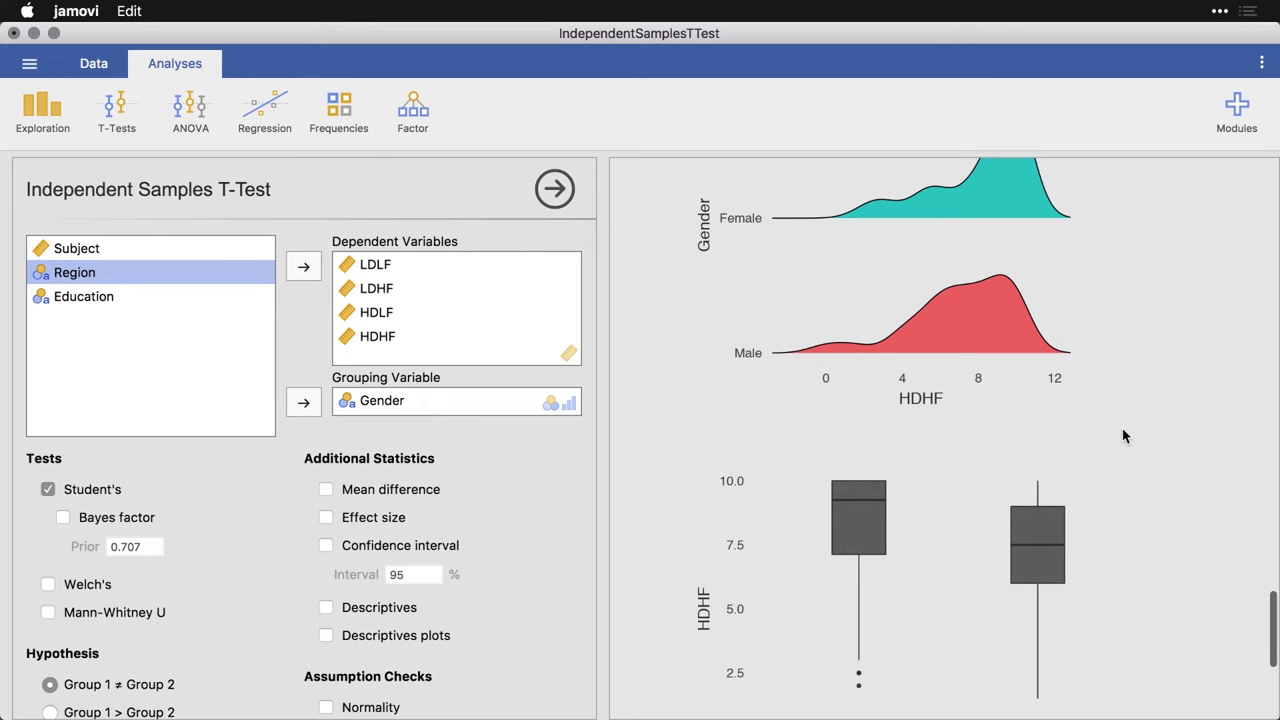
pyautogui.scroll(2, 1122, 436)
pyautogui.scroll(-2, 1122, 436)
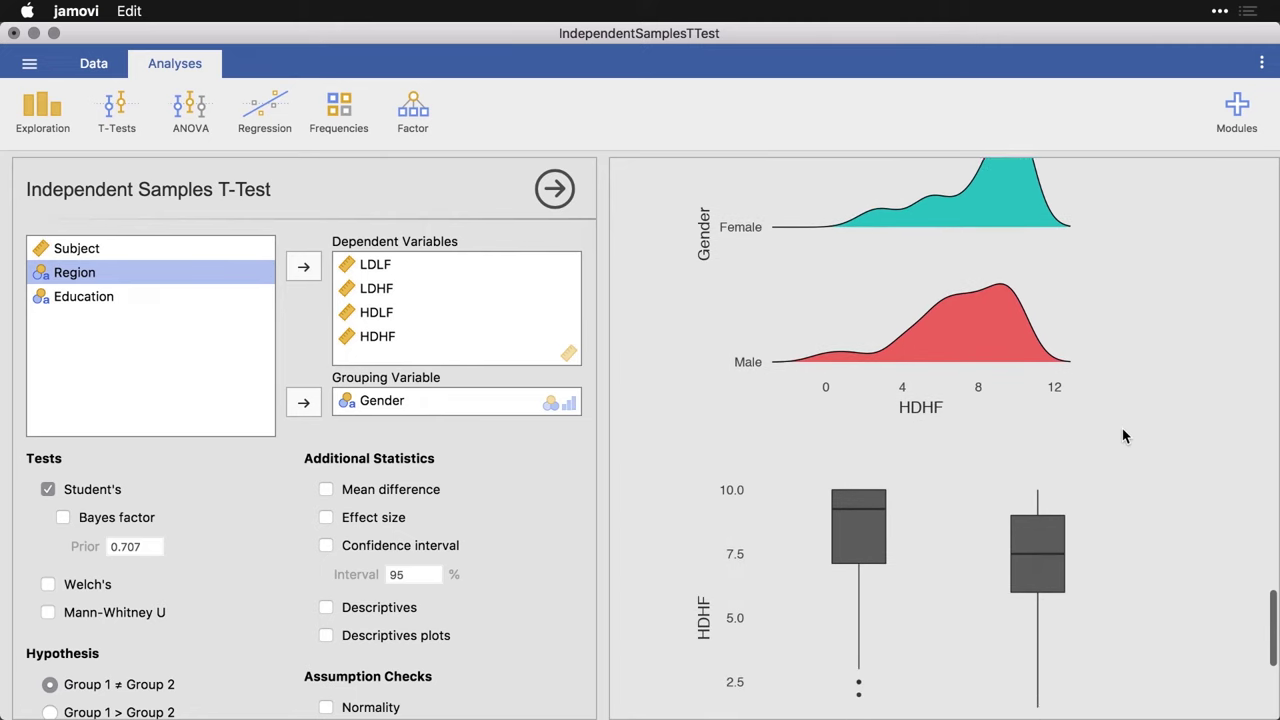
pyautogui.scroll(-5, 1122, 436)
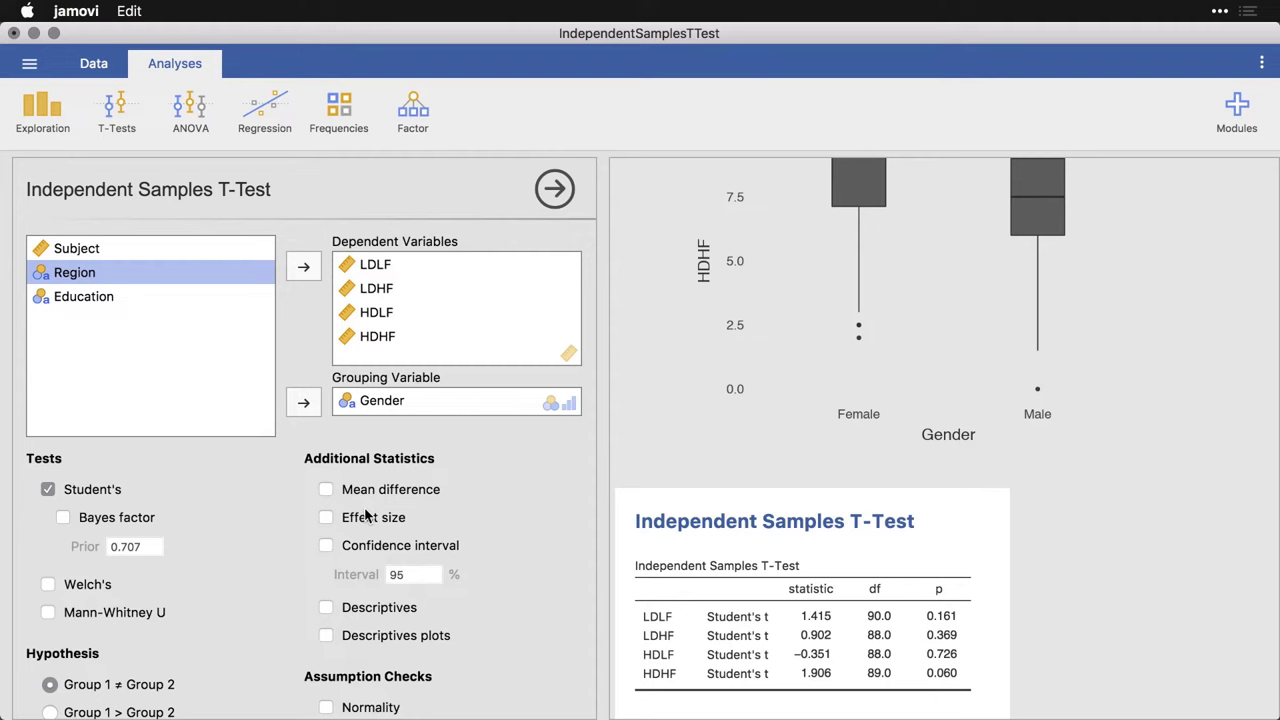
# Report mean difference, 95% confidence interval and Cohen's d effect size in the t-test table.
pyautogui.click(326, 490)
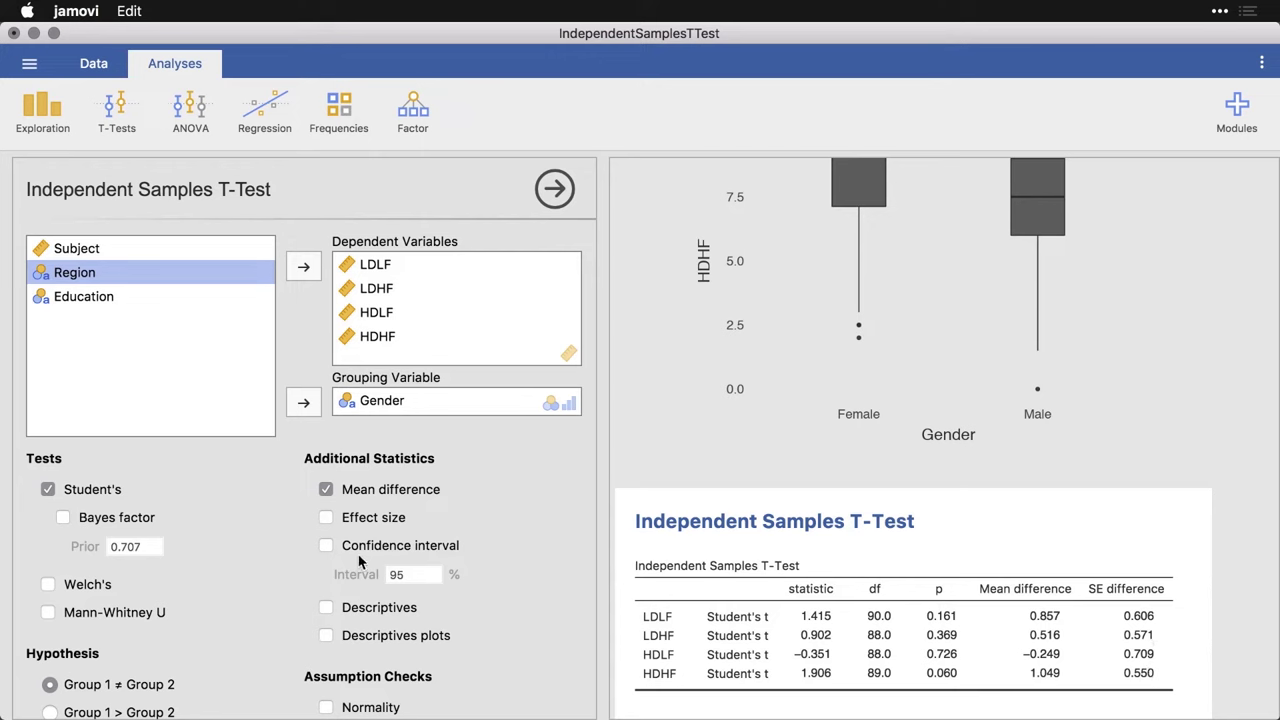
pyautogui.click(326, 547)
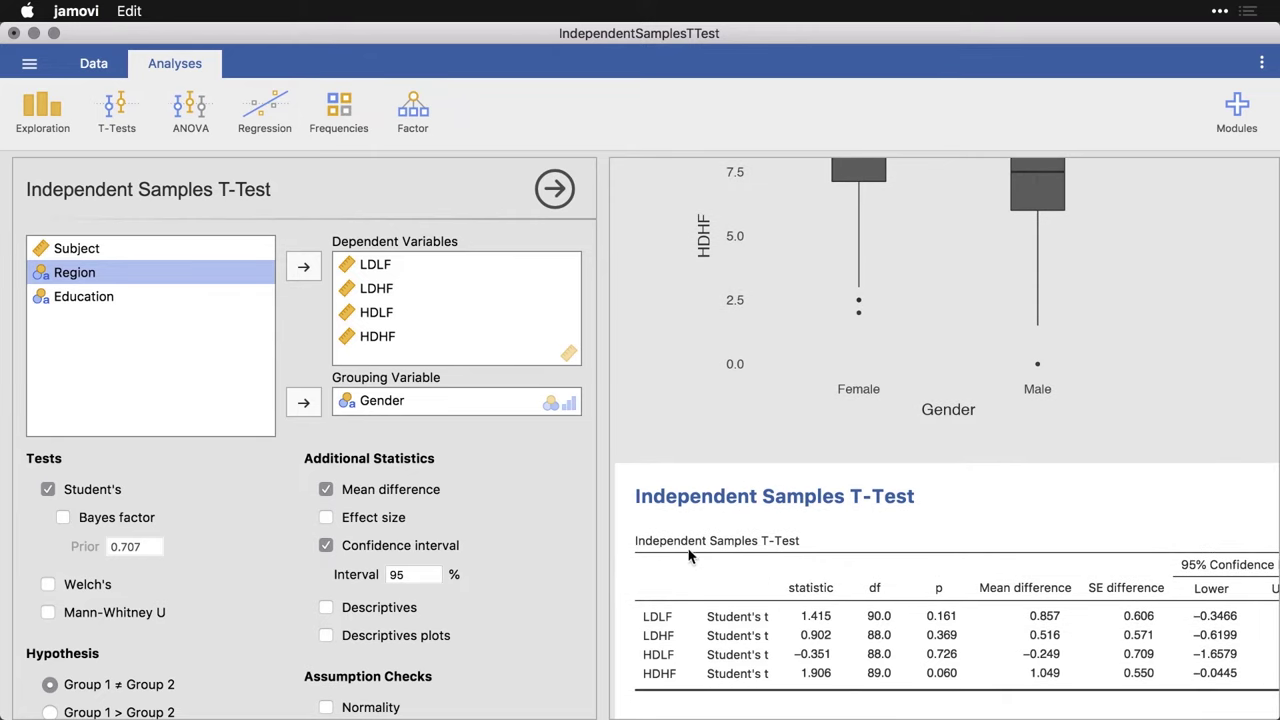
pyautogui.hscroll(4, 760, 569)
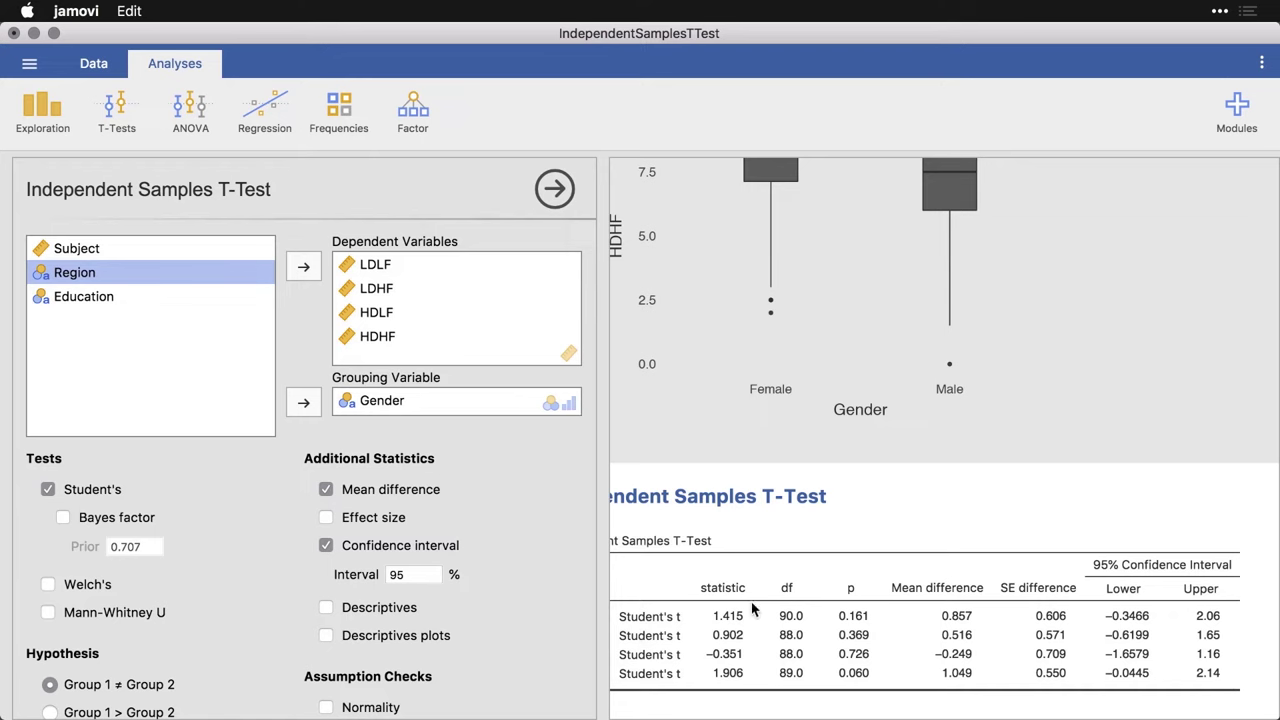
pyautogui.click(327, 518)
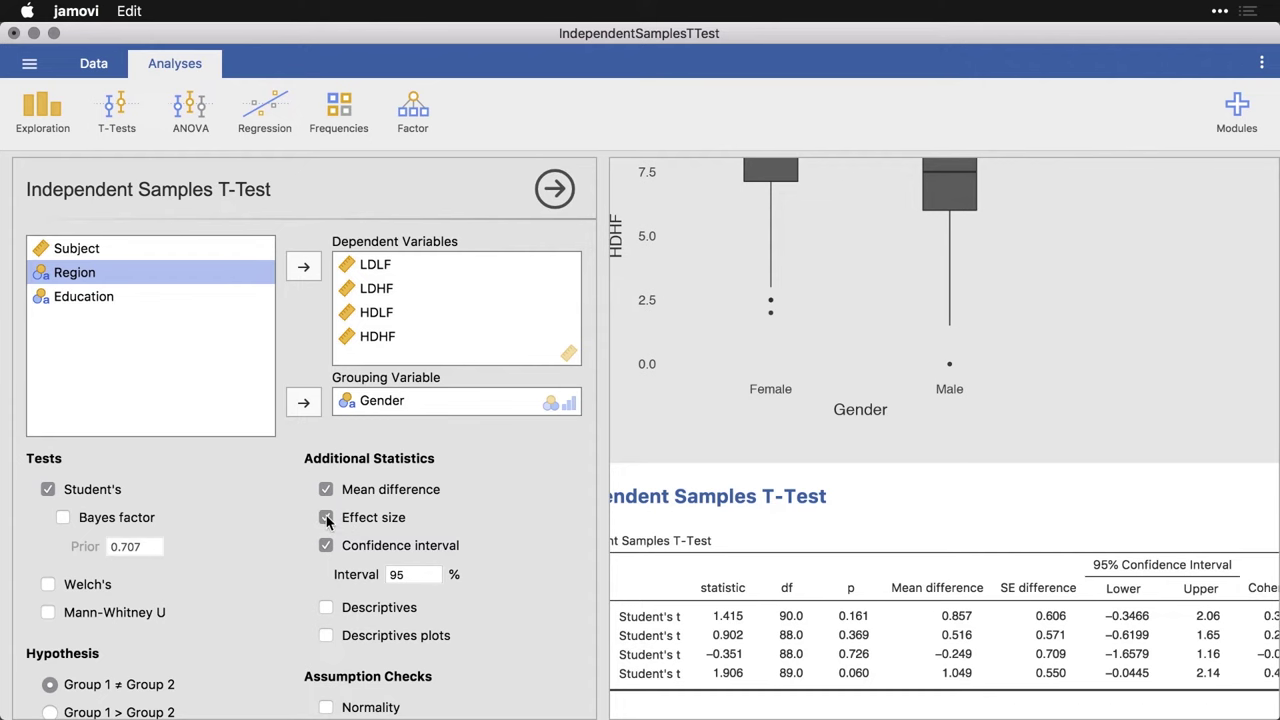
pyautogui.hscroll(3, 771, 575)
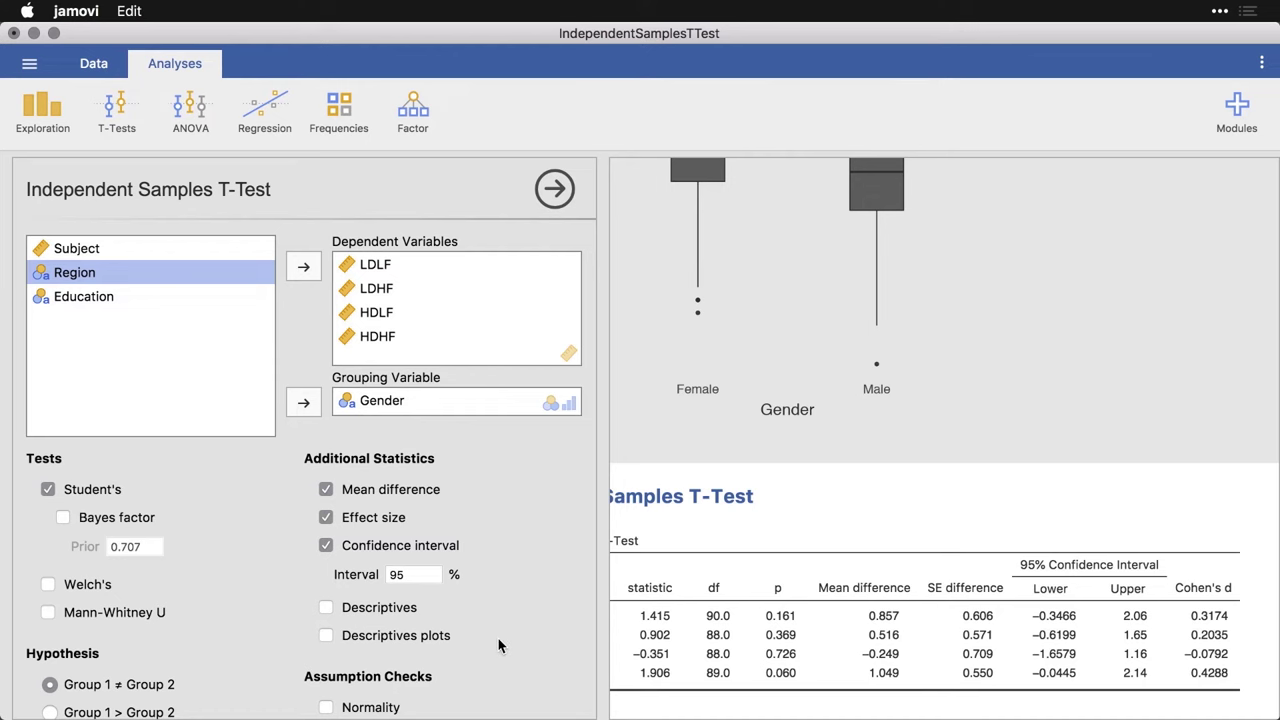
# Enable the Shapiro-Wilk normality and Levene's equality-of-variances assumption checks, then review them.
pyautogui.scroll(-5, 498, 640)
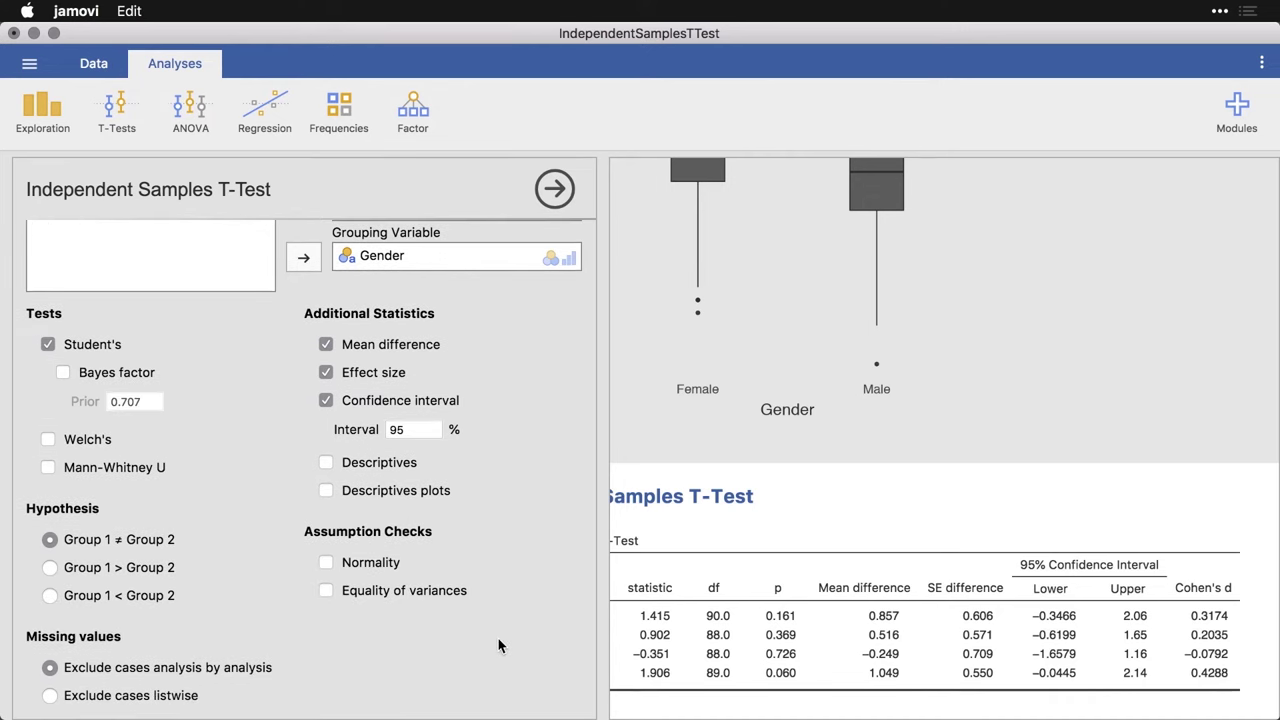
pyautogui.click(325, 564)
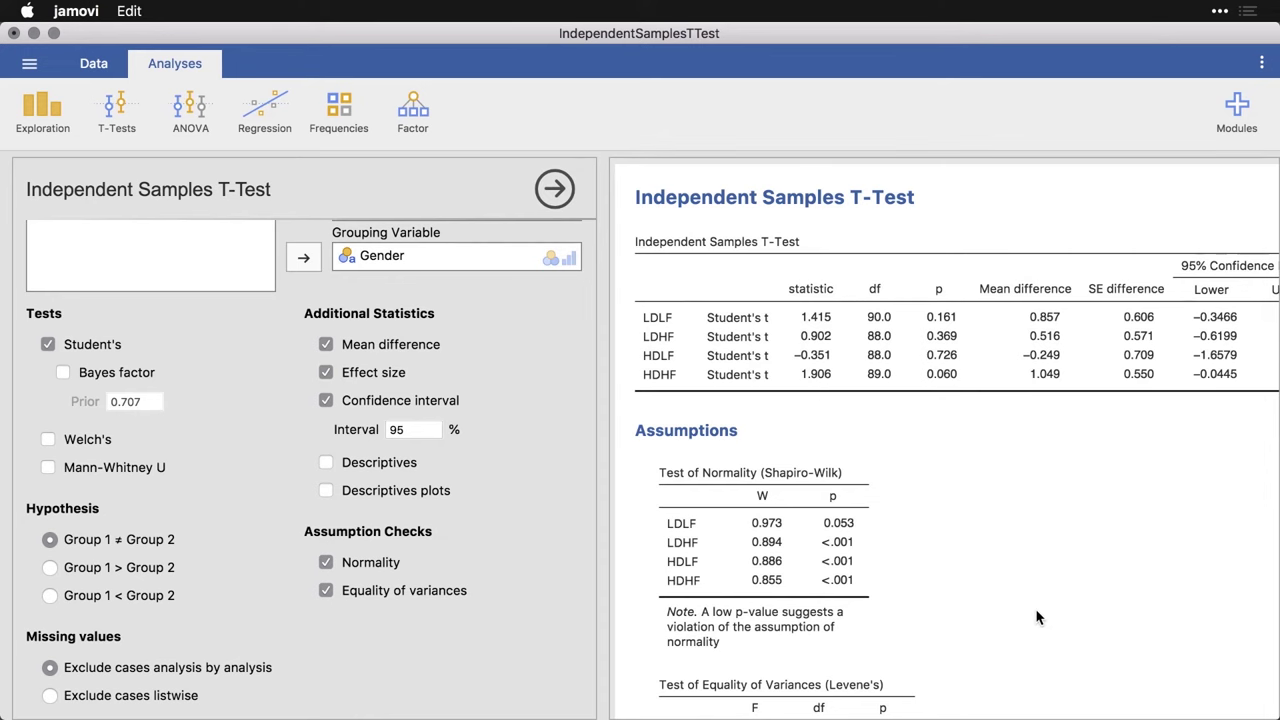
pyautogui.scroll(-2, 1037, 617)
pyautogui.scroll(-2, 1037, 617)
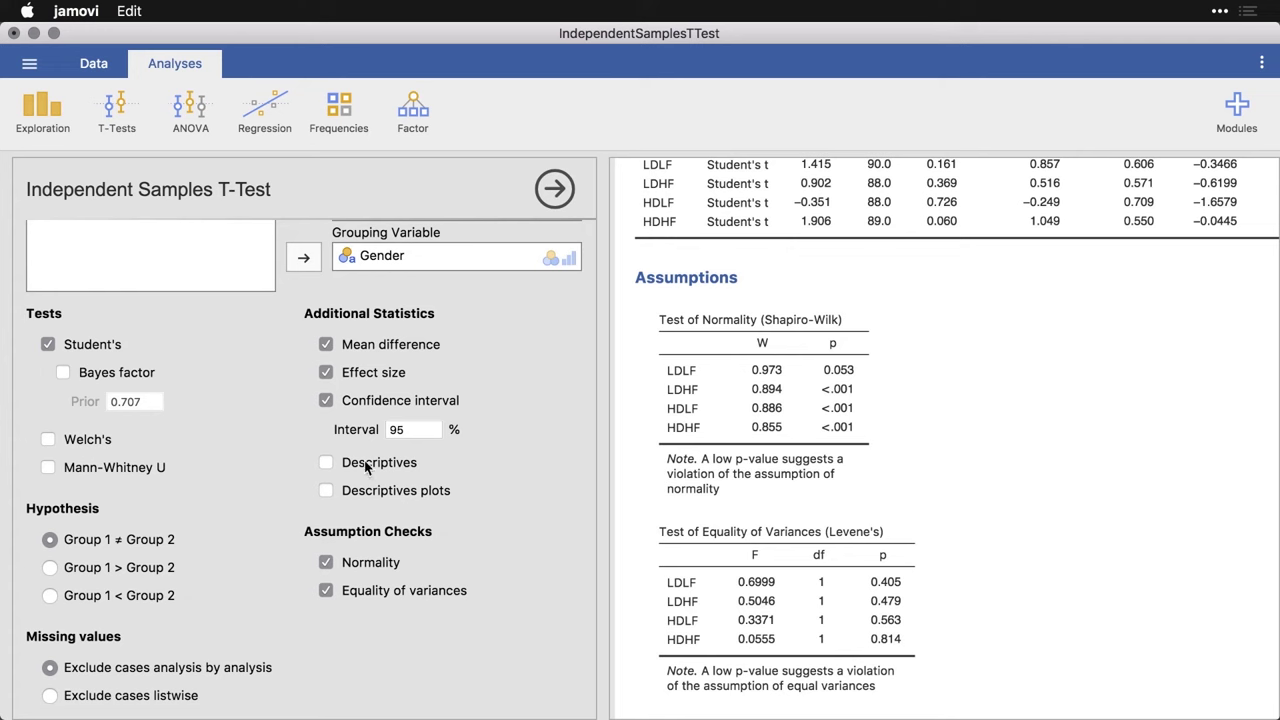
# Tick Descriptives and Descriptives plots, then review the group table and mean/median plots by Gender.
pyautogui.click(325, 466)
pyautogui.scroll(-5, 1035, 563)
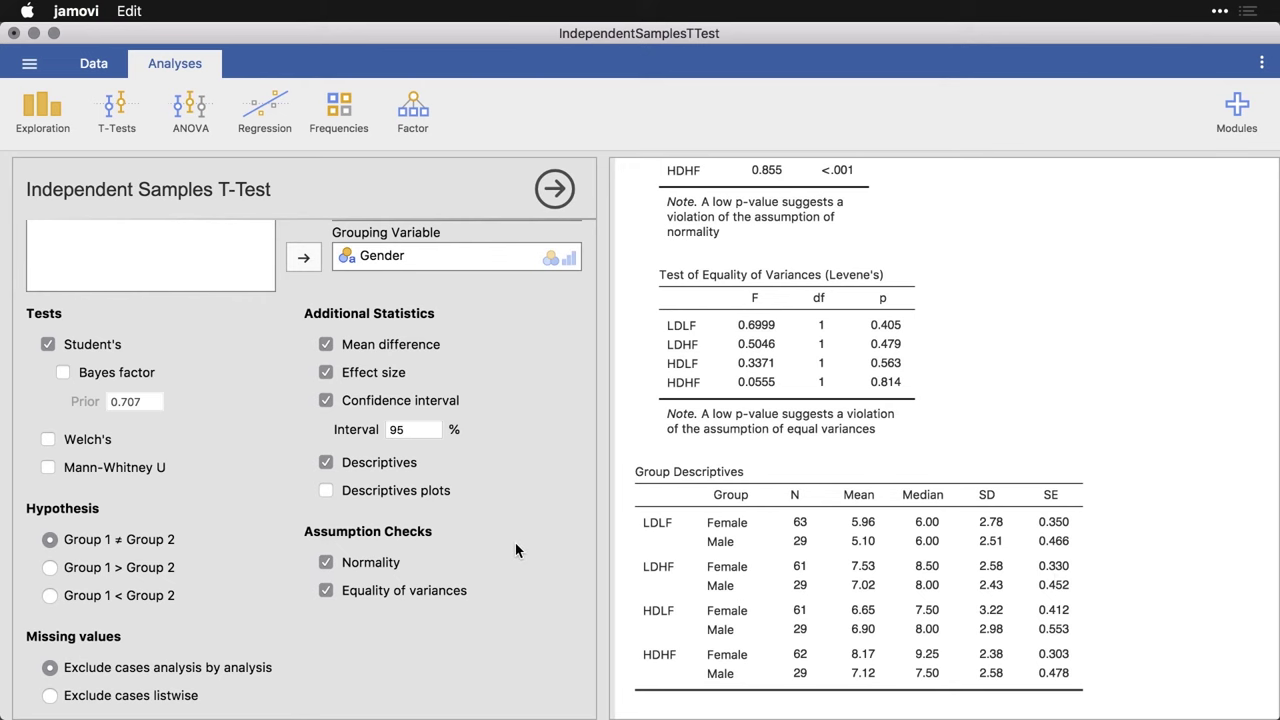
pyautogui.click(331, 500)
pyautogui.scroll(-4, 1043, 450)
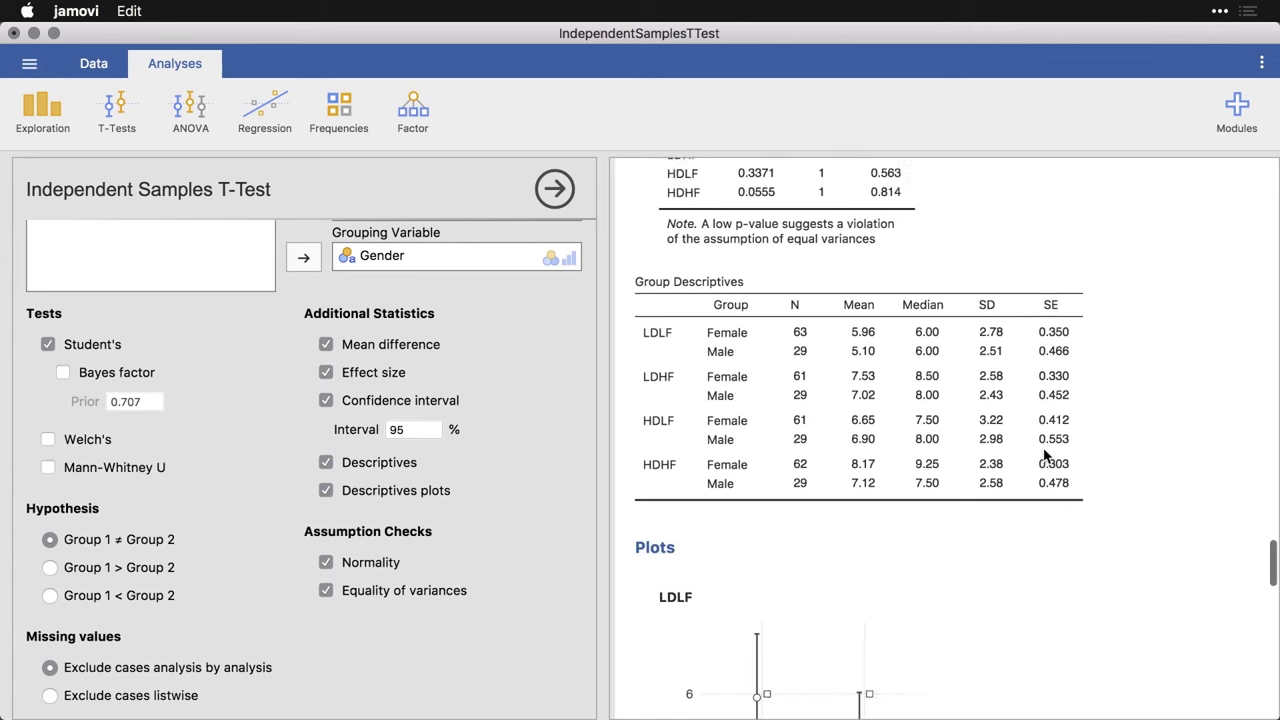
pyautogui.scroll(-8, 1043, 453)
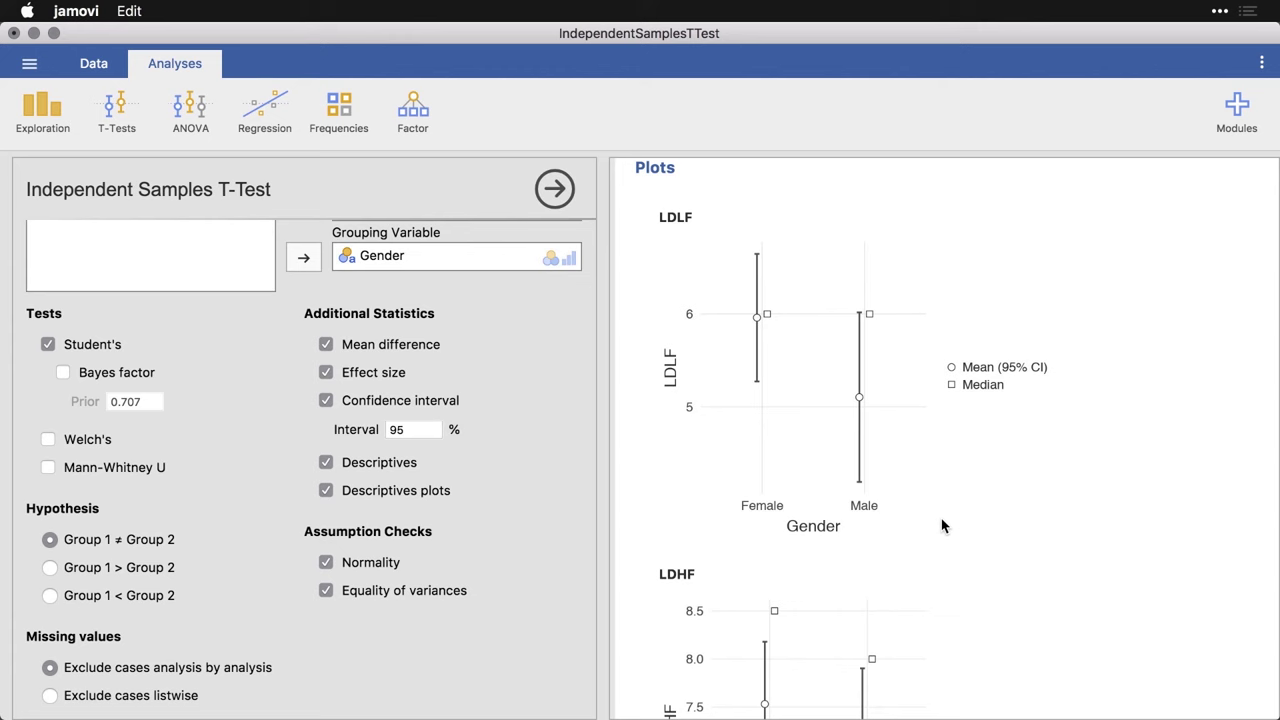
pyautogui.scroll(-10, 941, 526)
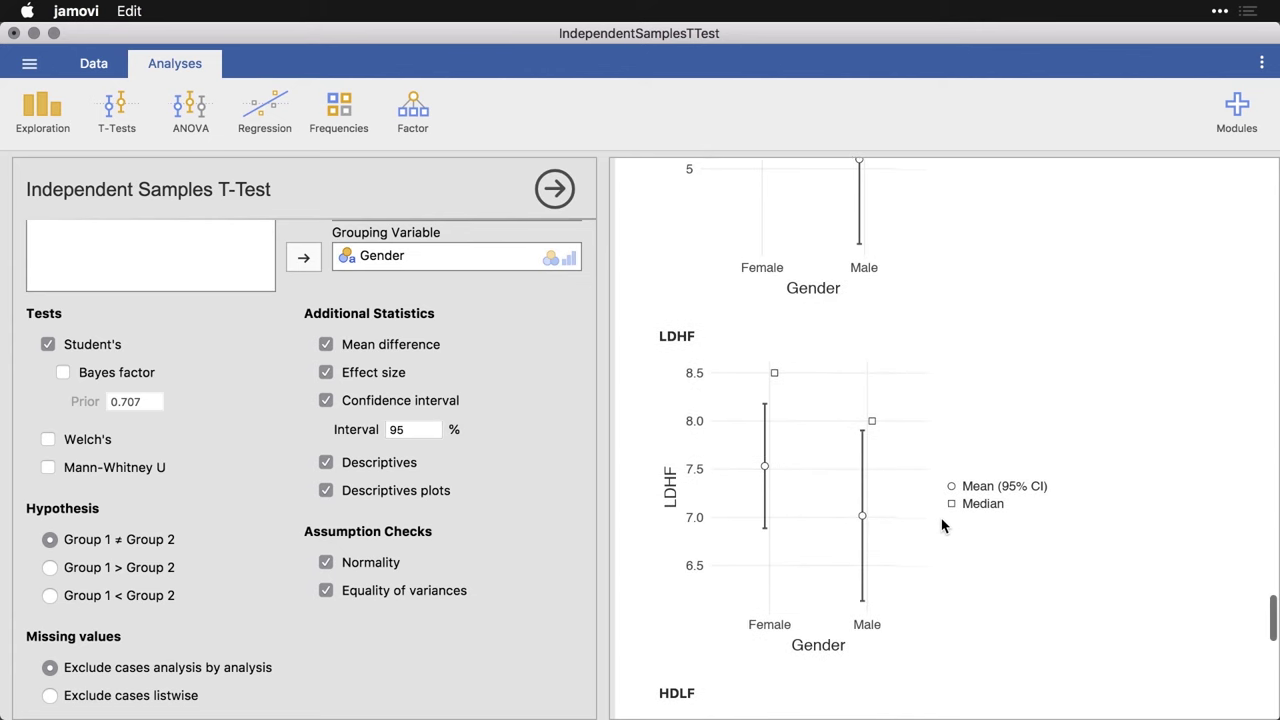
pyautogui.scroll(-12, 941, 524)
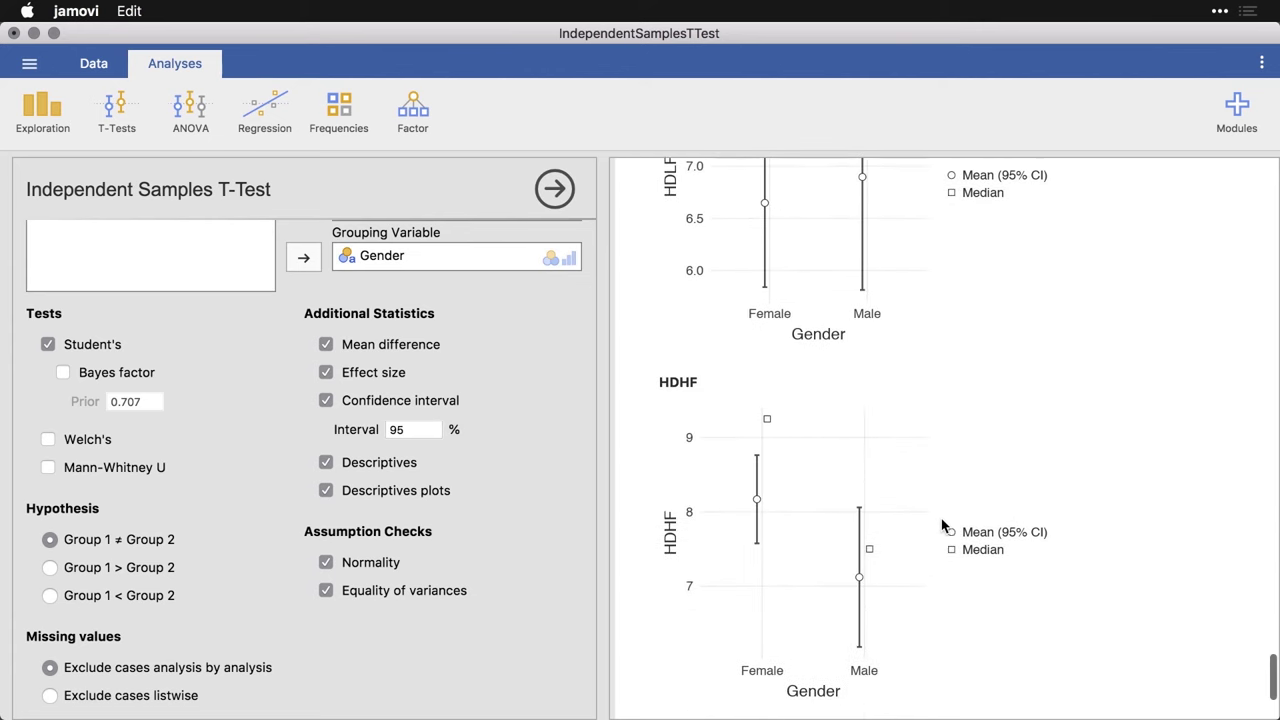